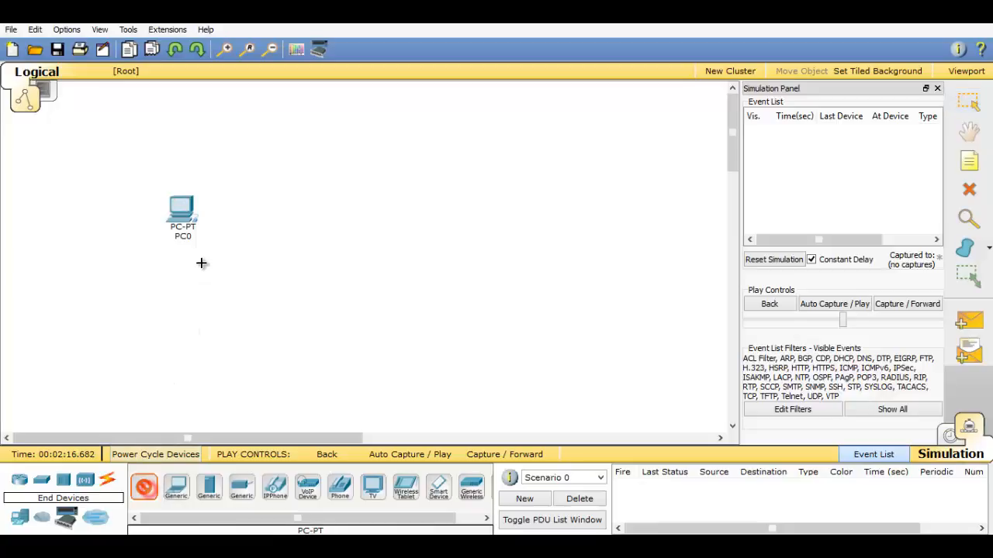
- Place two more generic PCs below PC0 and a generic server beside them in the workspace
{"action": "left_click", "coordinate": [199, 268]}
{"action": "left_click", "coordinate": [223, 335]}
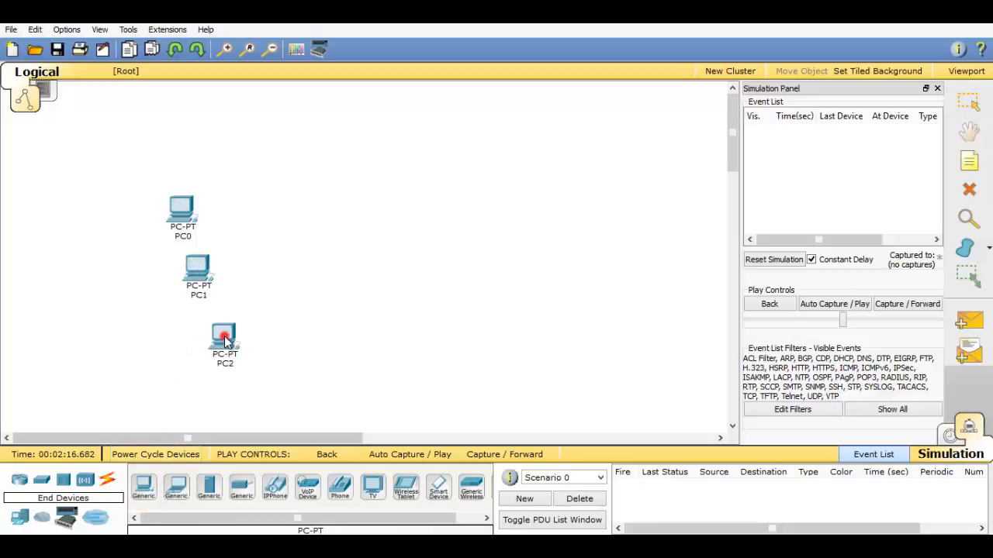
{"action": "left_click", "coordinate": [211, 486]}
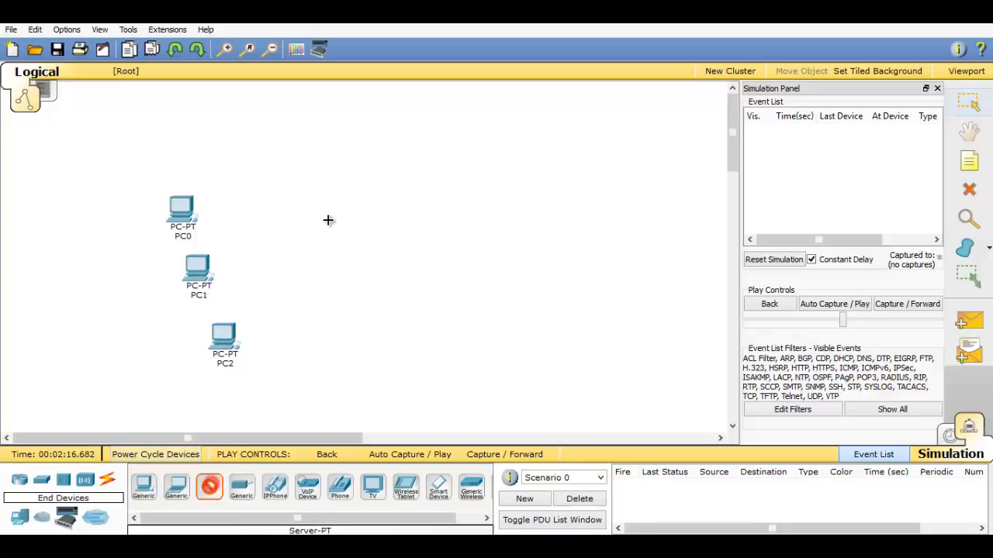
{"action": "left_click", "coordinate": [356, 235]}
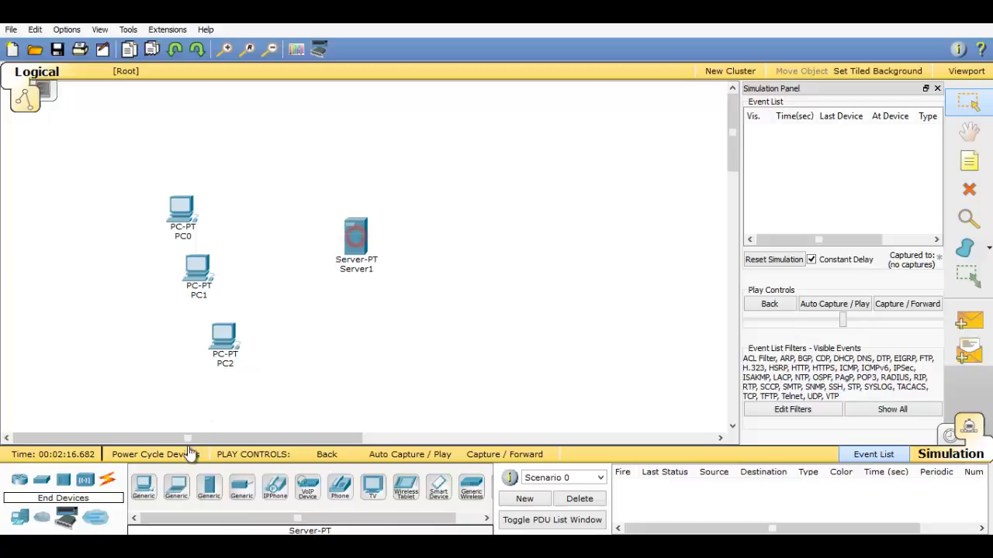
- Place a 2950-24 switch between the PCs and the server
{"action": "left_click", "coordinate": [41, 479]}
{"action": "left_click", "coordinate": [143, 486]}
{"action": "left_click", "coordinate": [280, 259]}
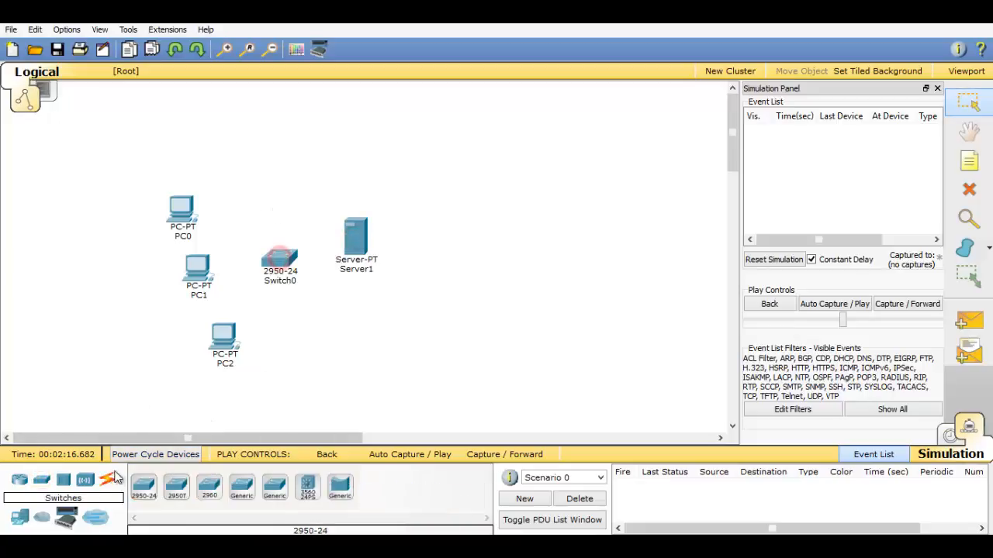
- Cable PC0, PC1 and PC2 to the switch using the automatically chosen connection type
{"action": "left_click", "coordinate": [107, 480]}
{"action": "left_click", "coordinate": [145, 487]}
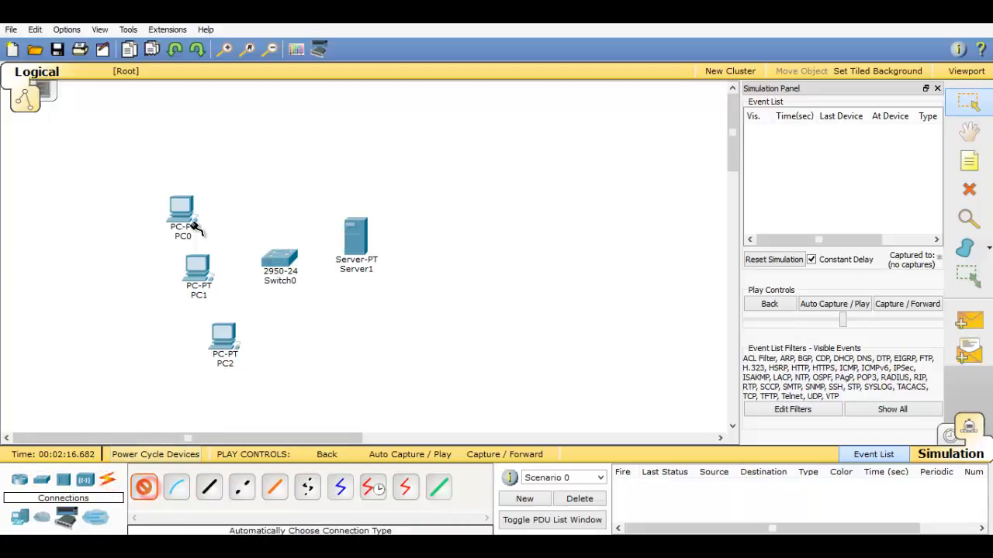
{"action": "left_click", "coordinate": [183, 211]}
{"action": "left_click", "coordinate": [278, 260]}
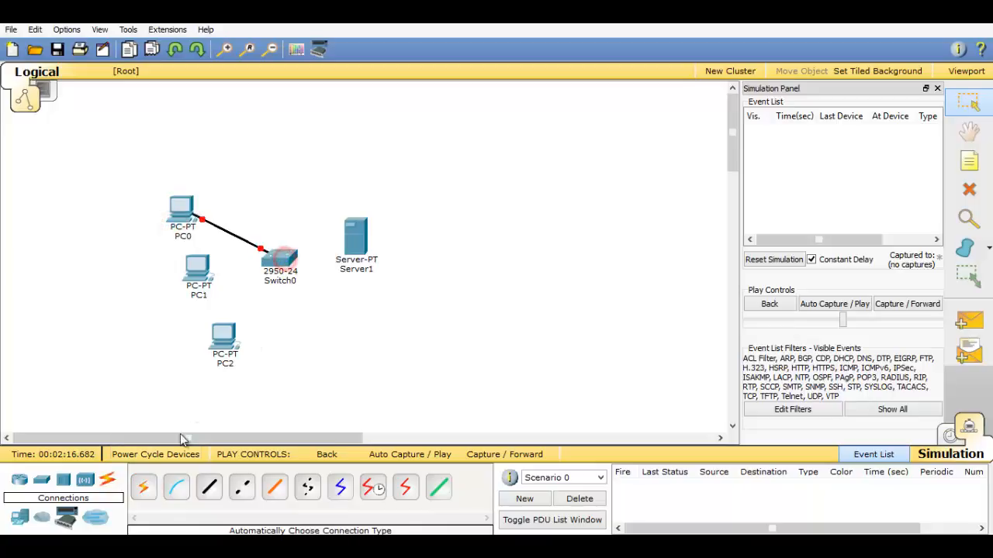
{"action": "left_click", "coordinate": [145, 487]}
{"action": "left_click", "coordinate": [197, 268]}
{"action": "left_click", "coordinate": [277, 260]}
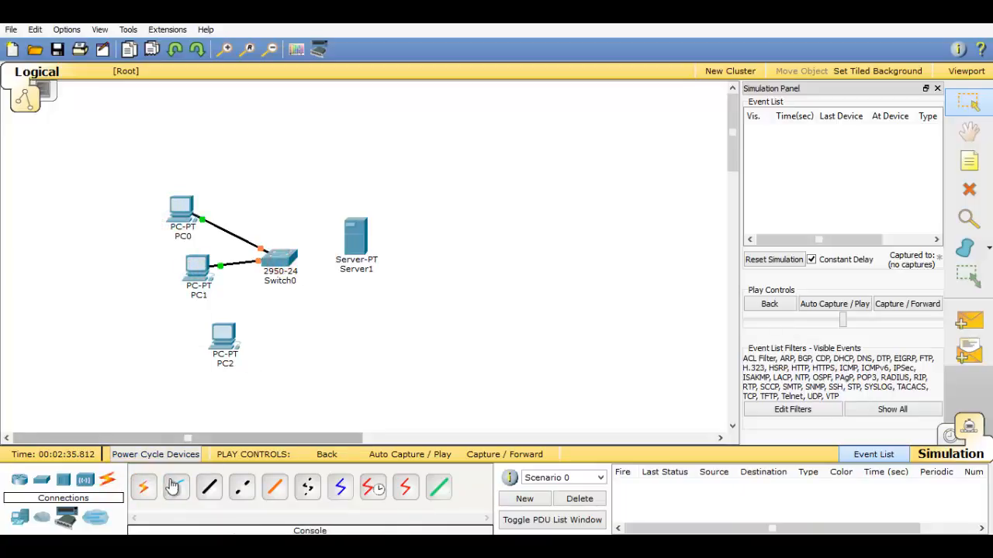
{"action": "left_click", "coordinate": [145, 487]}
{"action": "left_click", "coordinate": [222, 341]}
{"action": "left_click", "coordinate": [288, 256]}
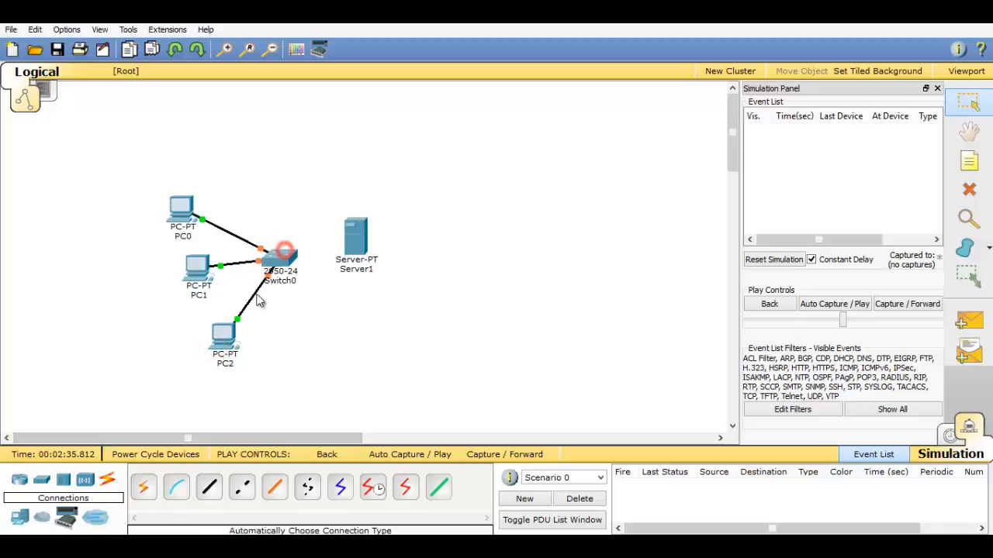
- Connect Server1 to the switch using the automatically chosen connection type
{"action": "left_click", "coordinate": [143, 489]}
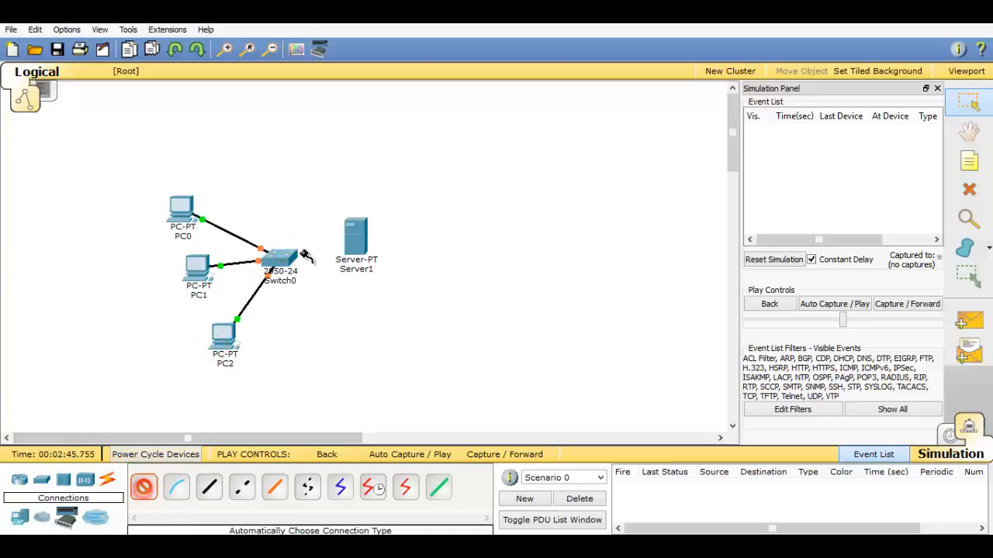
{"action": "left_click", "coordinate": [354, 233]}
{"action": "left_click", "coordinate": [282, 259]}
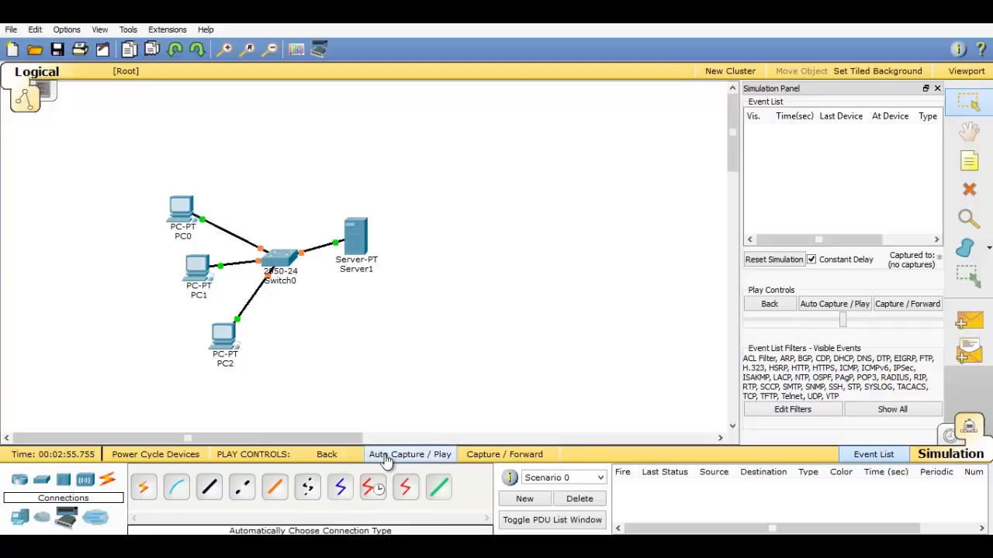
- Move the whole topology together towards the middle of the workspace
{"action": "left_click_drag", "start_coordinate": [122, 171], "coordinate": [381, 377]}
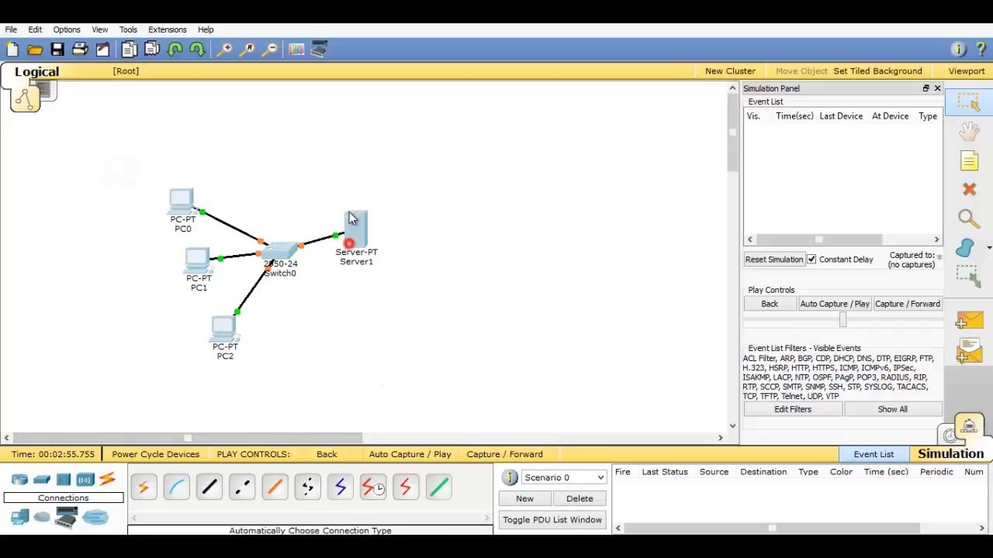
{"action": "left_click_drag", "start_coordinate": [178, 206], "coordinate": [273, 176]}
{"action": "left_click", "coordinate": [273, 177]}
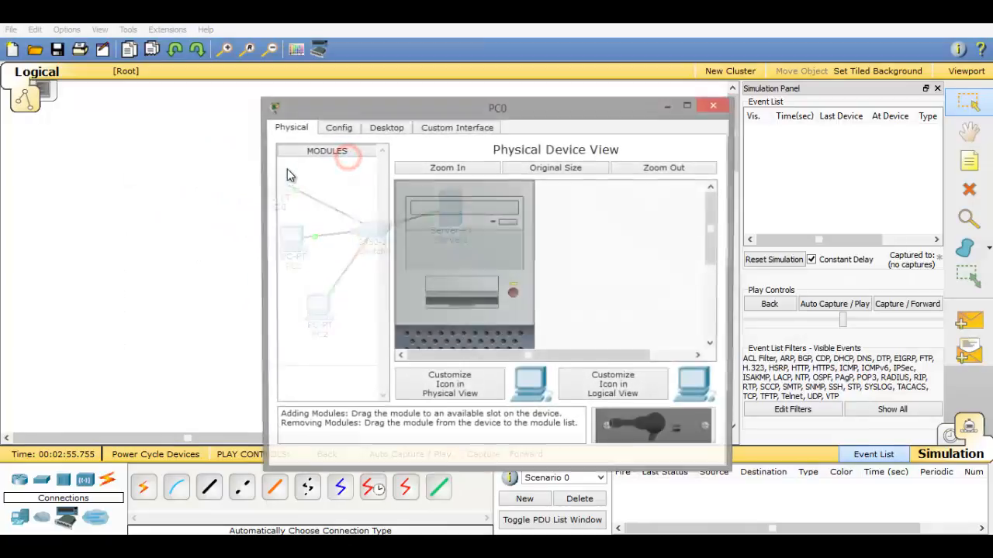
{"action": "left_click", "coordinate": [708, 104]}
{"action": "left_click", "coordinate": [476, 123]}
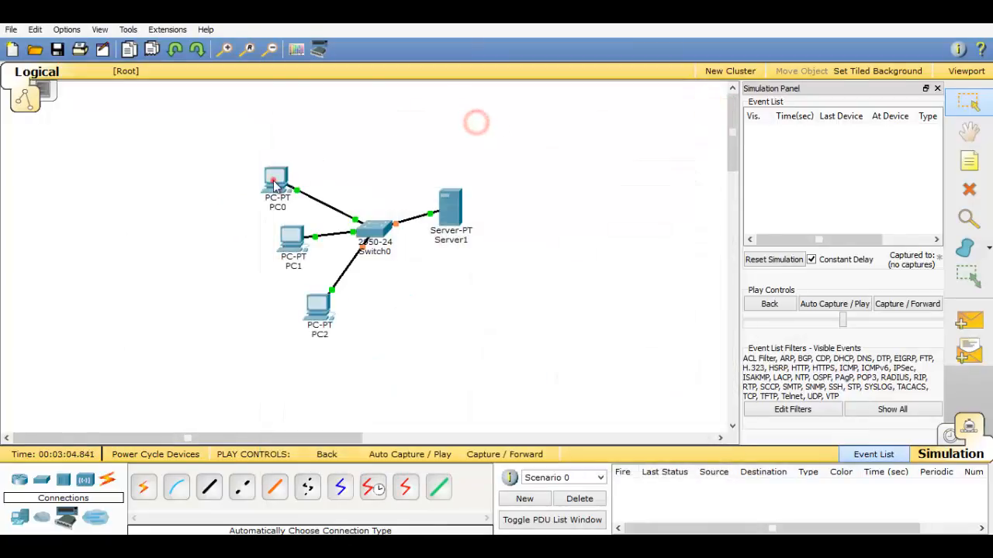
- Align the three PCs in a vertical column and space the switch and server out beside PC1
{"action": "left_click_drag", "start_coordinate": [273, 180], "coordinate": [296, 156]}
{"action": "mouse_move", "coordinate": [280, 252]}
{"action": "left_mouse_down"}
{"action": "mouse_move", "coordinate": [285, 232]}
{"action": "mouse_move", "coordinate": [288, 247]}
{"action": "left_mouse_up"}
{"action": "left_click_drag", "start_coordinate": [318, 326], "coordinate": [297, 312]}
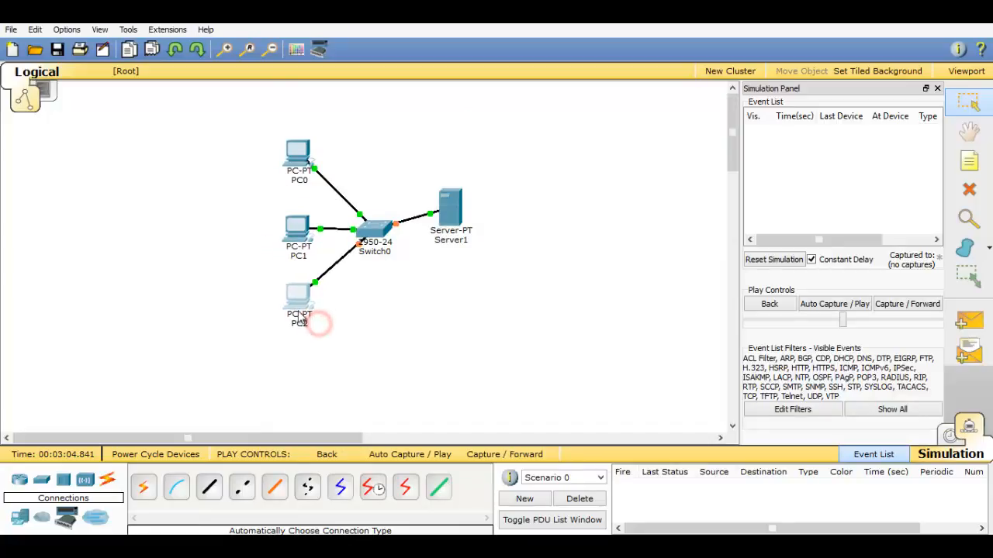
{"action": "left_click_drag", "start_coordinate": [460, 210], "coordinate": [487, 230]}
{"action": "left_click_drag", "start_coordinate": [380, 228], "coordinate": [385, 231]}
{"action": "mouse_move", "coordinate": [471, 226]}
{"action": "left_mouse_down"}
{"action": "mouse_move", "coordinate": [475, 235]}
{"action": "mouse_move", "coordinate": [479, 225]}
{"action": "left_mouse_up"}
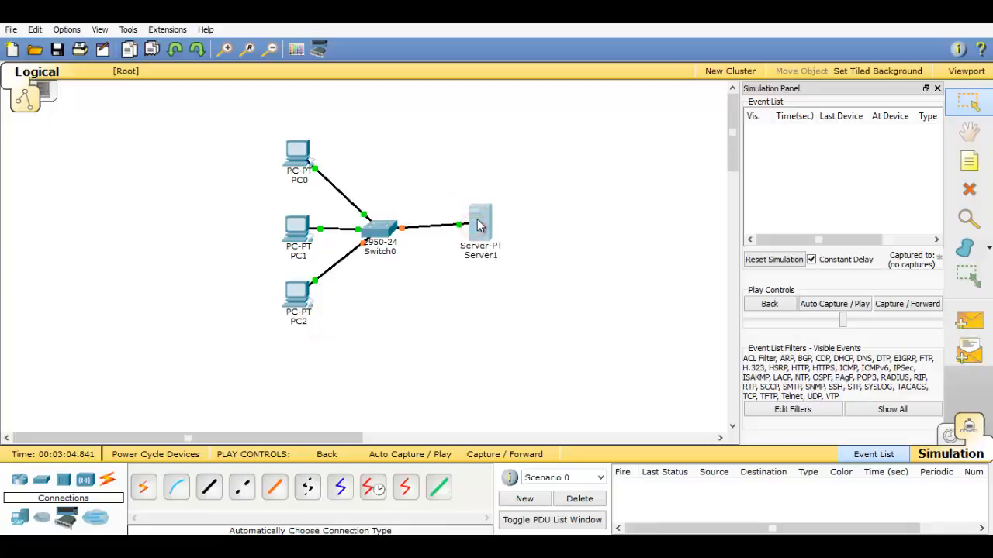
- Give Server1 the static IP address 192.168.1.1, subnet mask 255.255.255.0, default gateway 192.168.1.2 and DNS server 192.168.1.3
{"action": "left_click", "coordinate": [478, 225]}
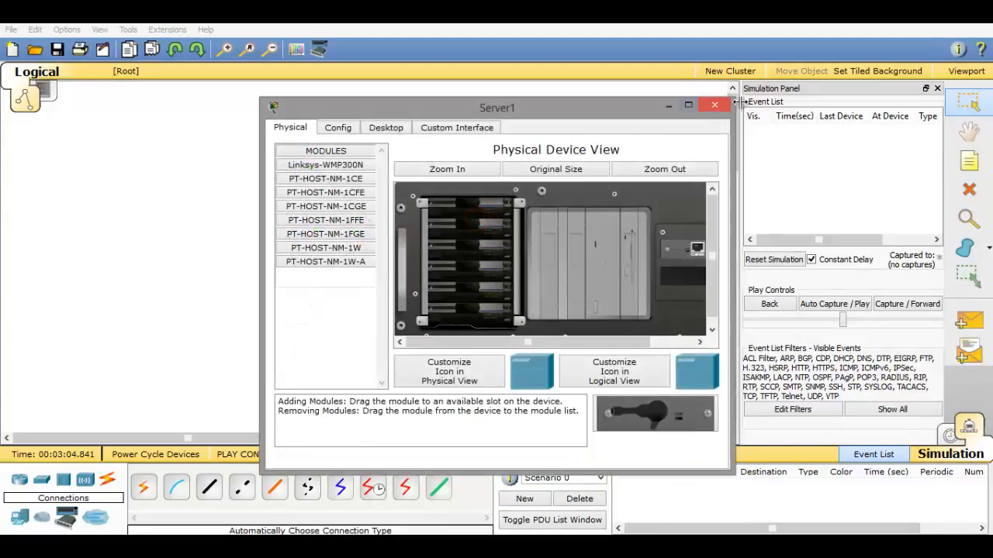
{"action": "left_click", "coordinate": [714, 104]}
{"action": "left_click", "coordinate": [474, 232]}
{"action": "left_click", "coordinate": [383, 128]}
{"action": "left_click", "coordinate": [339, 180]}
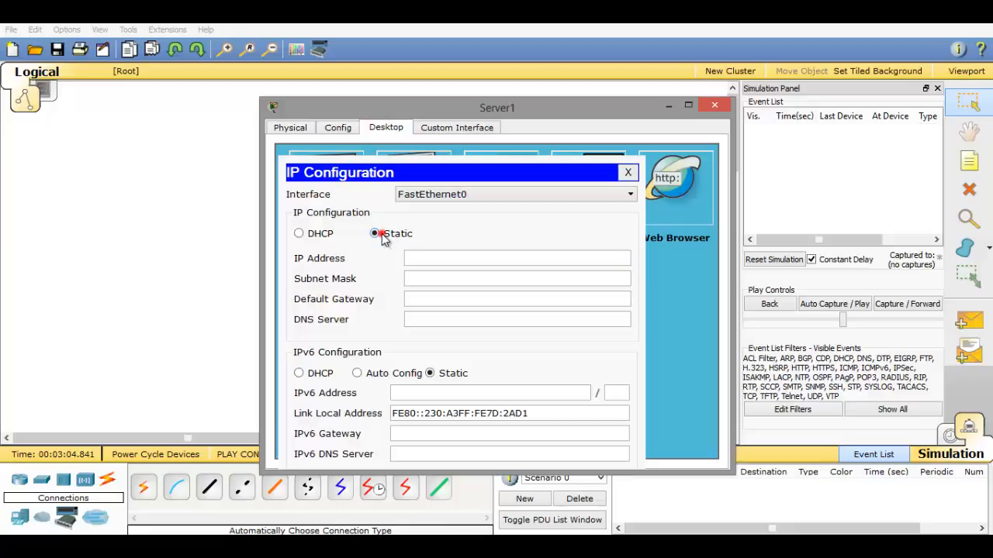
{"action": "left_click", "coordinate": [435, 263]}
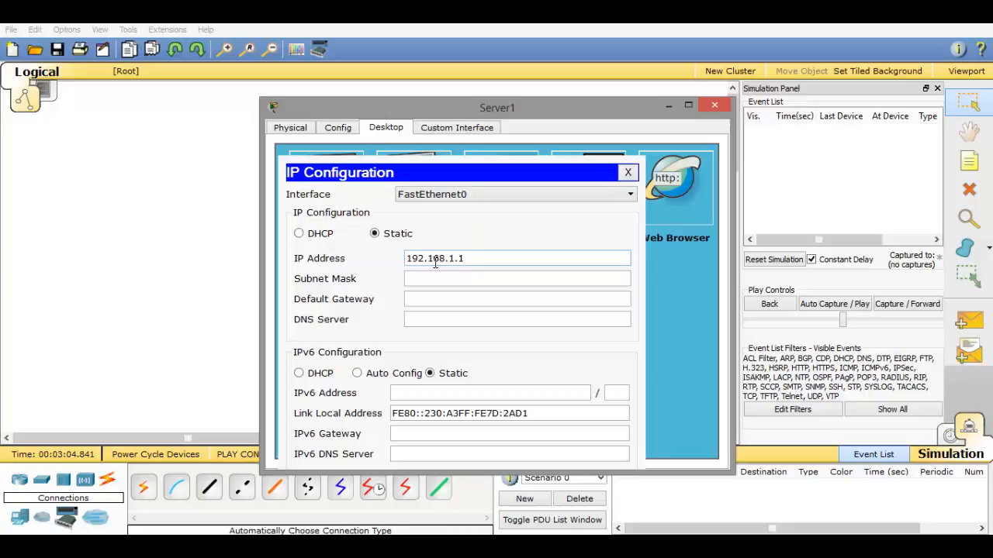
{"action": "key", "text": "Tab"}
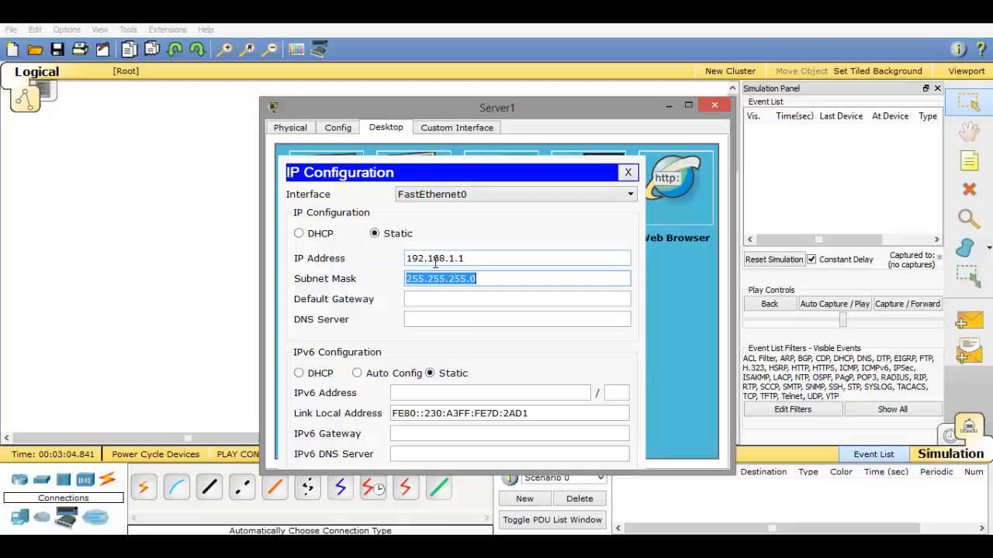
{"action": "key", "text": "Tab"}
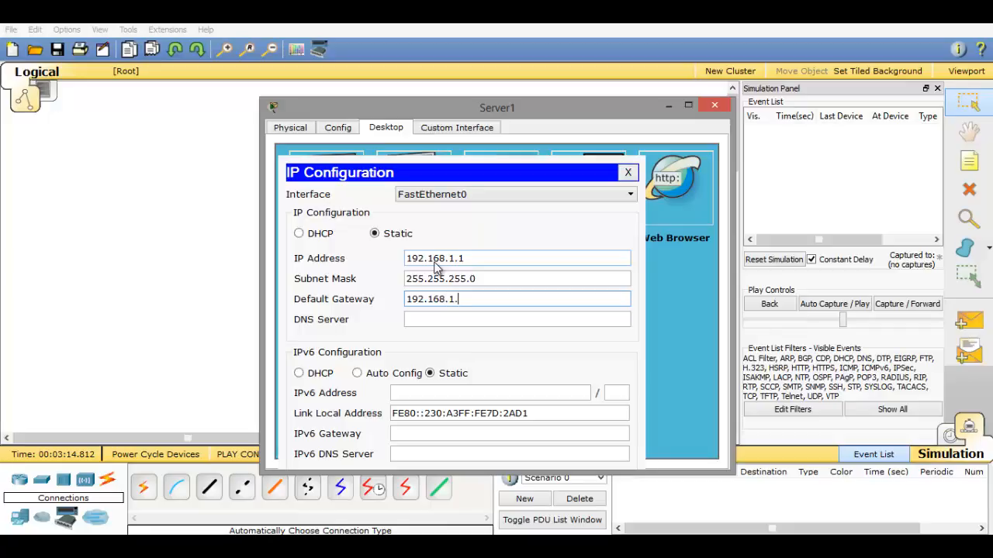
{"action": "key", "text": "Tab"}
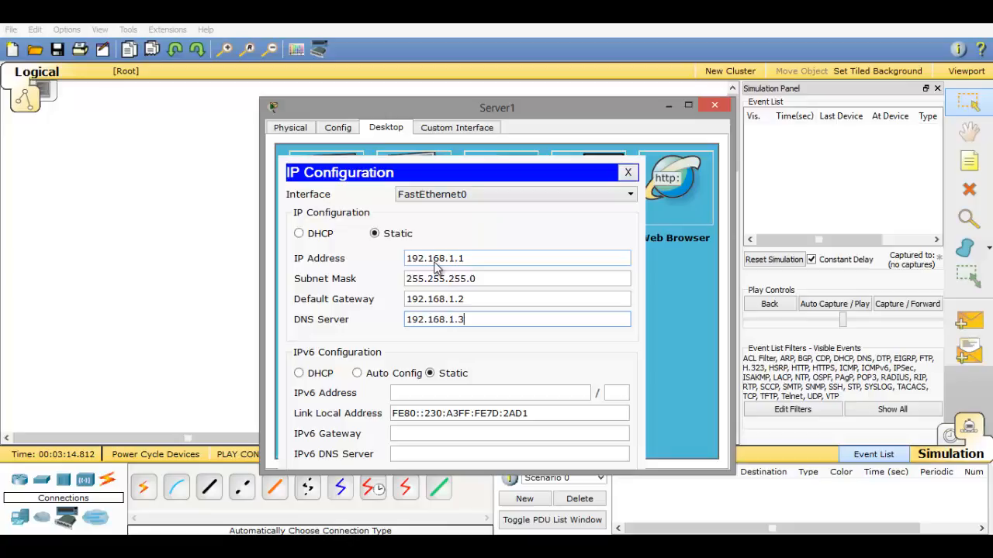
{"action": "left_click", "coordinate": [628, 172]}
{"action": "left_click", "coordinate": [330, 190]}
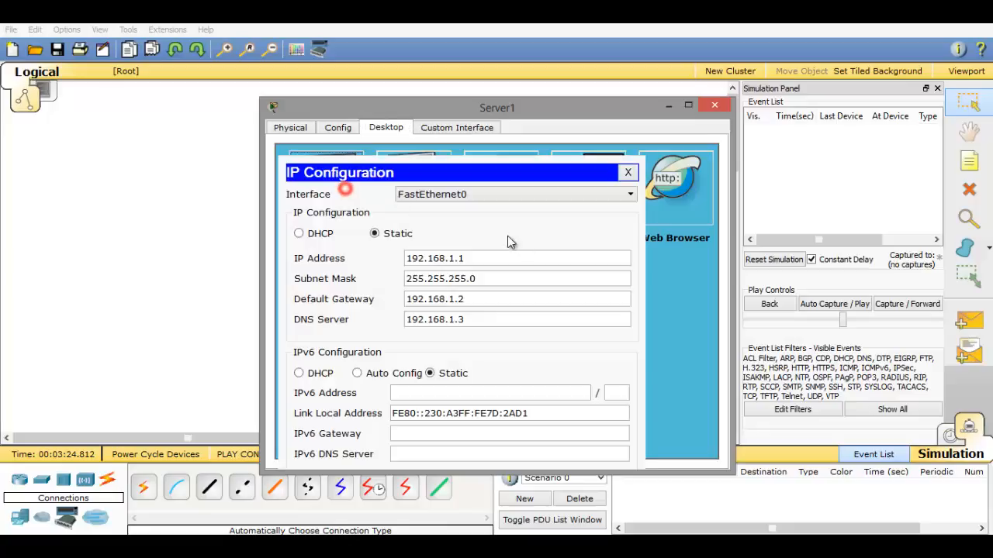
{"action": "left_click", "coordinate": [627, 173]}
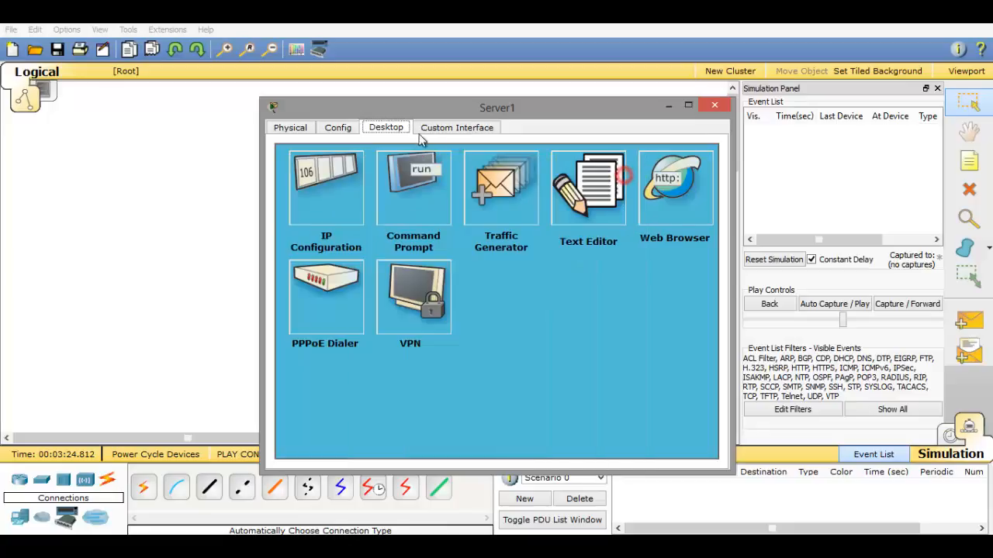
- In Server1's DHCP service, set the pool's default gateway to 192.168.1.2 and its DNS server to 192.168.1.3
{"action": "left_click", "coordinate": [337, 127]}
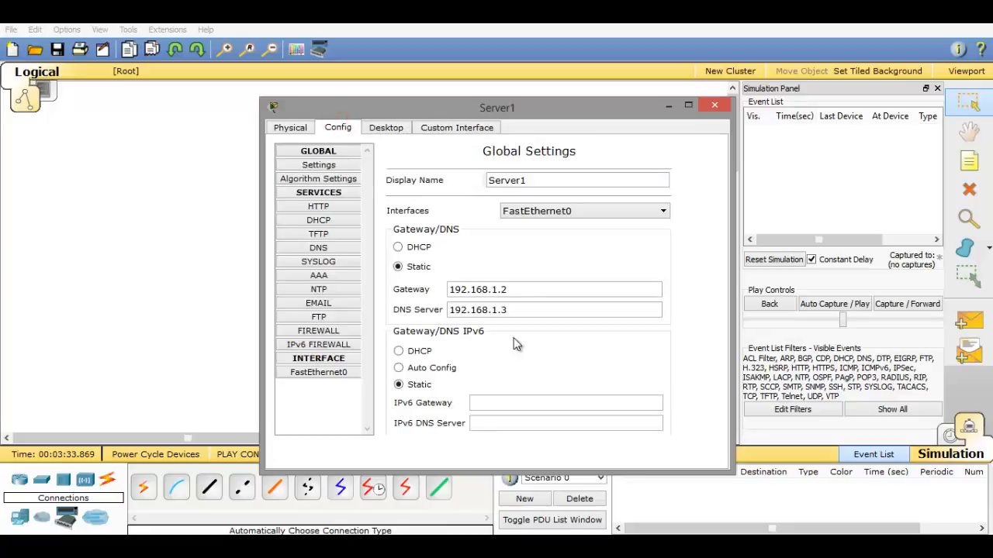
{"action": "left_click", "coordinate": [655, 310]}
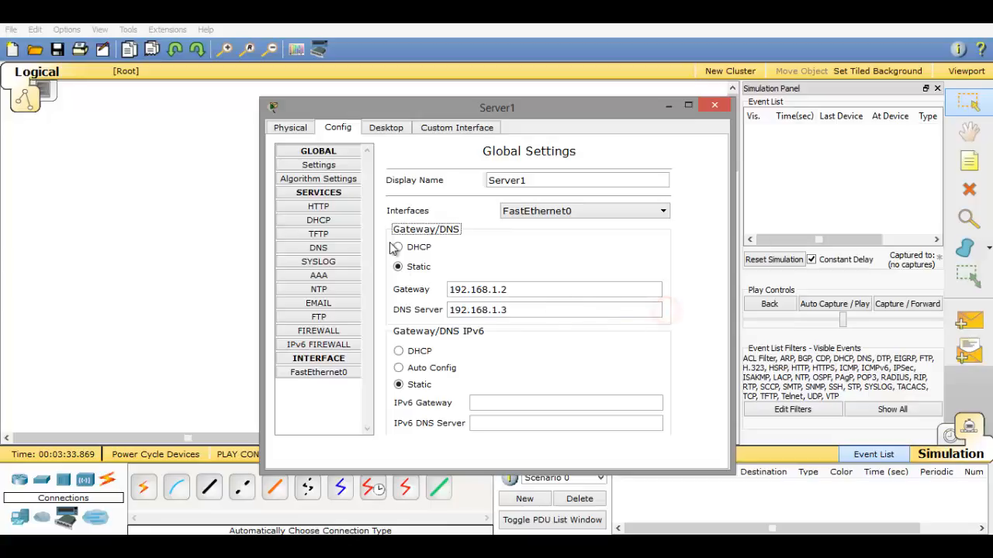
{"action": "left_click", "coordinate": [342, 221]}
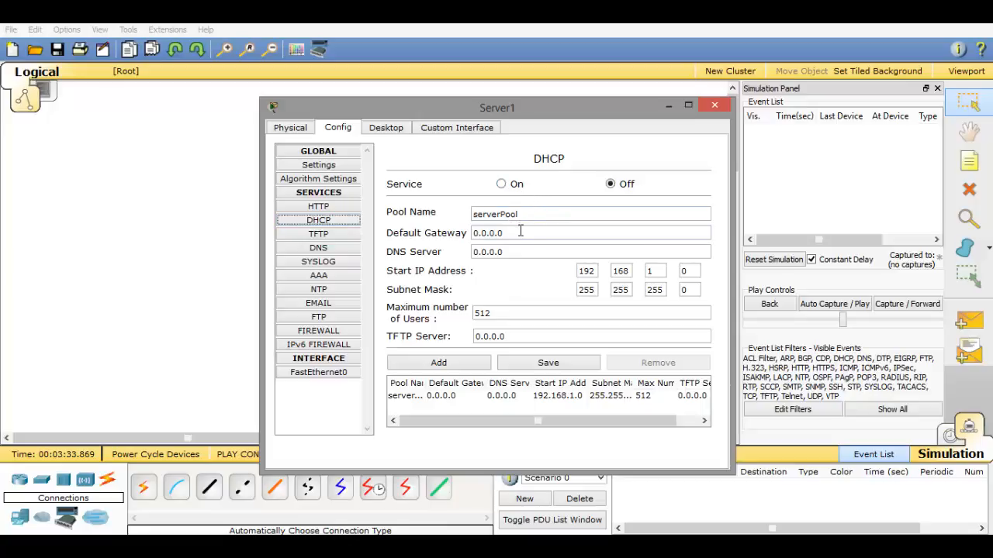
{"action": "left_click_drag", "start_coordinate": [520, 231], "coordinate": [436, 226]}
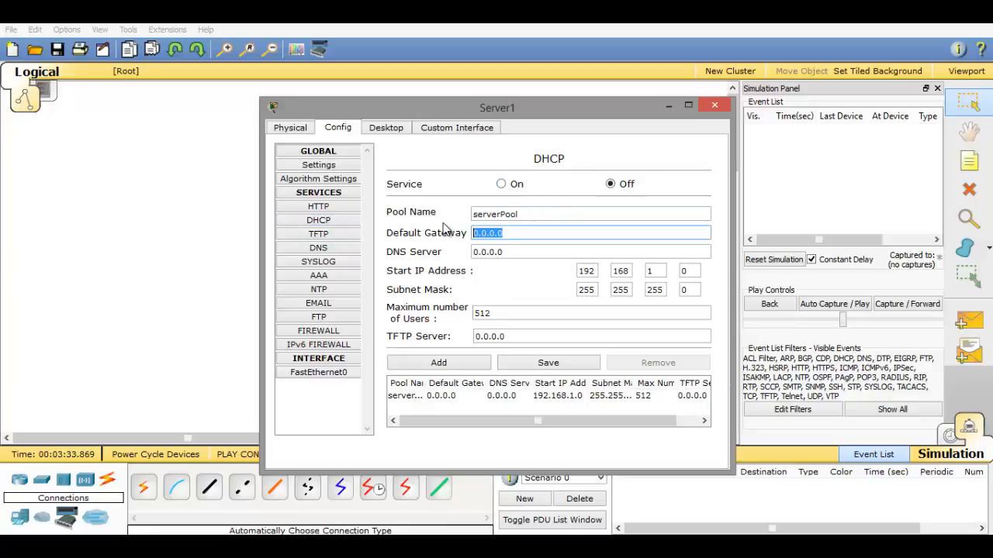
{"action": "type", "text": "192.168.1.2"}
{"action": "key", "text": "Tab"}
{"action": "type", "text": "19"}
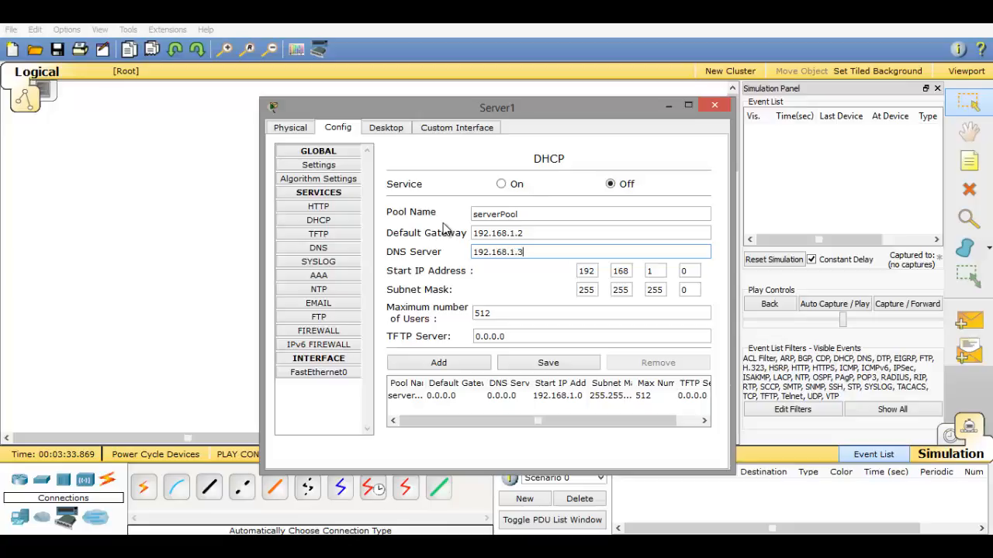
- Save the DHCP pool with start IP address 192.168.1.4 and a maximum of 100 users, and turn the service on
{"action": "left_click", "coordinate": [697, 268]}
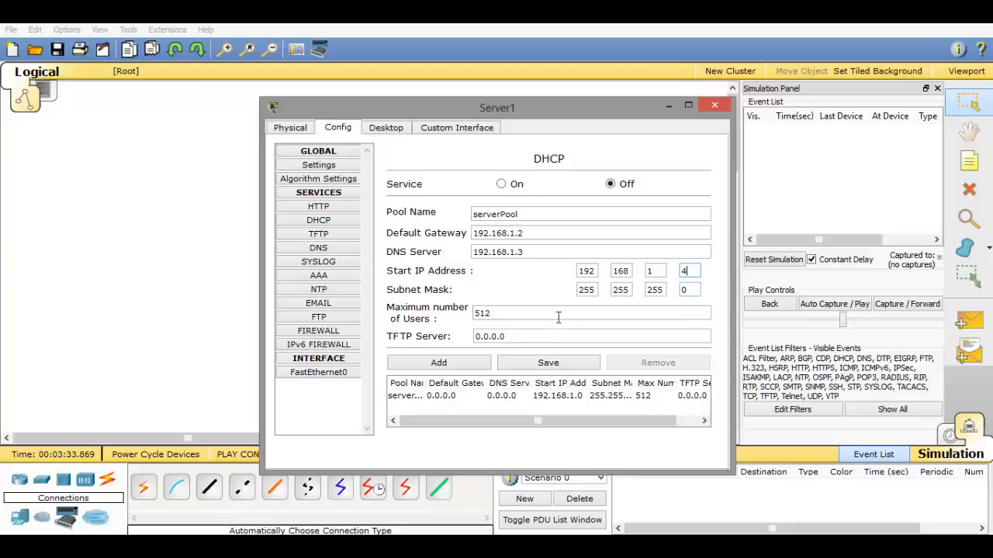
{"action": "double_click", "coordinate": [545, 314]}
{"action": "left_click", "coordinate": [547, 362]}
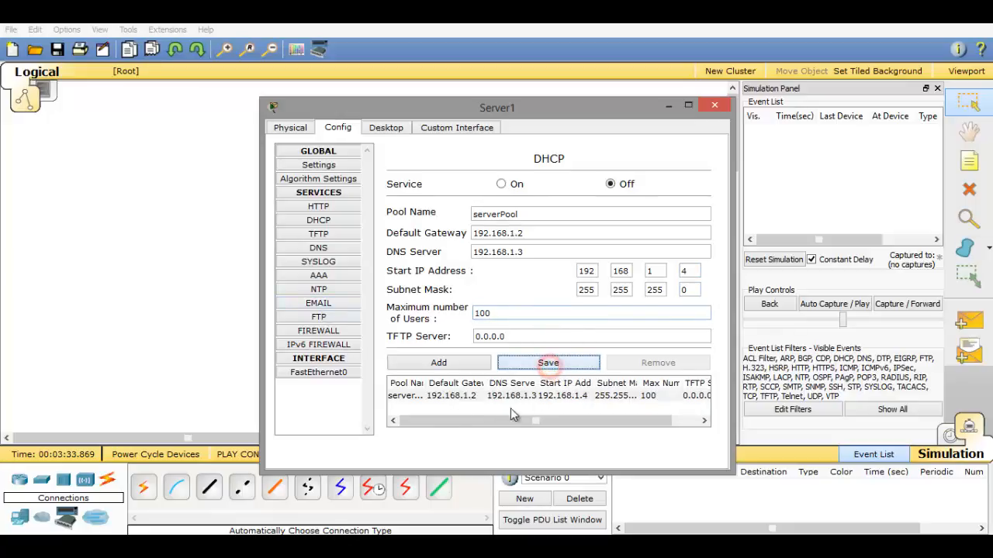
{"action": "mouse_move", "coordinate": [515, 417]}
{"action": "left_mouse_down"}
{"action": "mouse_move", "coordinate": [571, 422]}
{"action": "mouse_move", "coordinate": [501, 410]}
{"action": "left_mouse_up"}
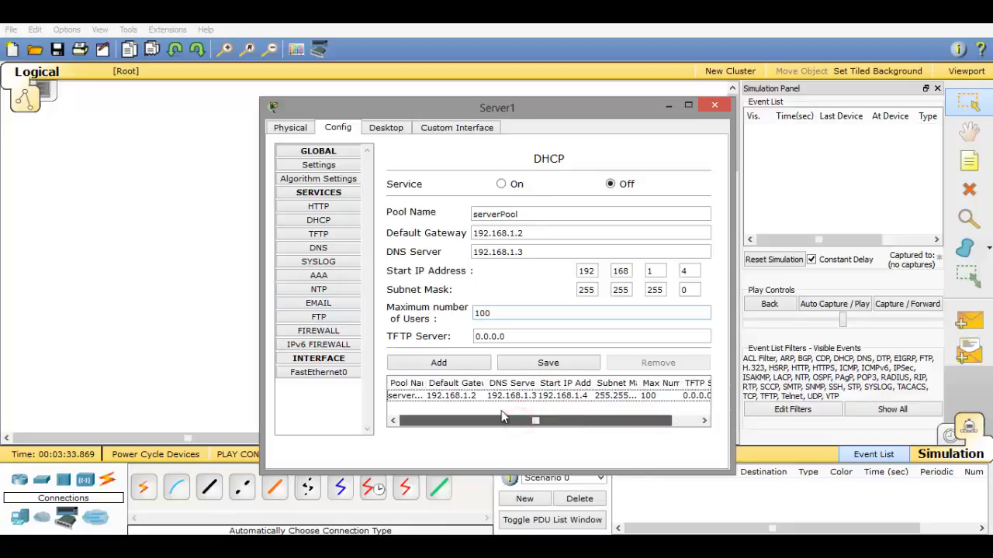
{"action": "left_click", "coordinate": [512, 184]}
{"action": "left_click", "coordinate": [714, 104]}
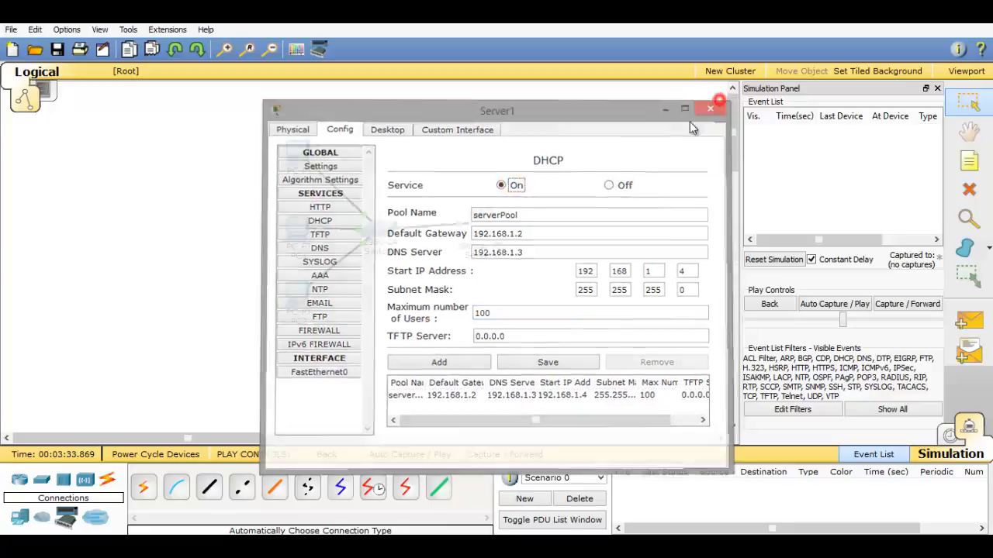
- Shift the switch slightly towards the server and level Server1 with it
{"action": "left_click_drag", "start_coordinate": [385, 233], "coordinate": [394, 233]}
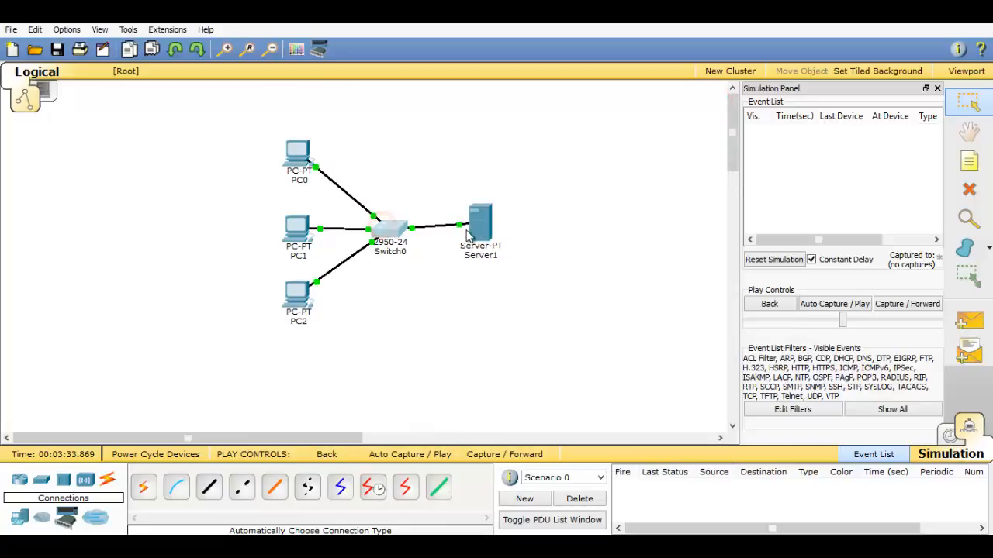
{"action": "left_click", "coordinate": [475, 233]}
{"action": "left_click_drag", "start_coordinate": [477, 239], "coordinate": [477, 243]}
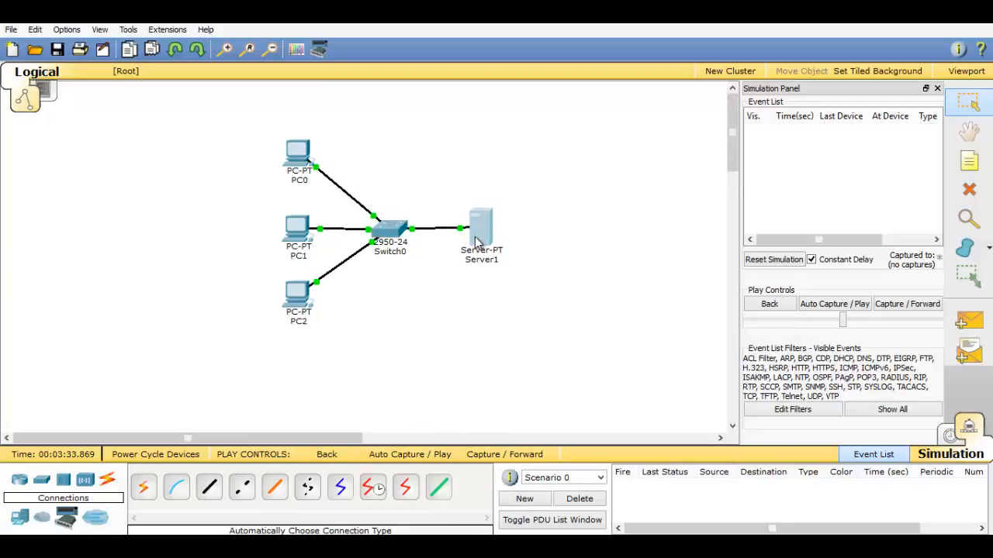
- Switch PC0's IPv4 gateway and DNS settings from static to DHCP in its global settings
{"action": "left_click", "coordinate": [302, 155]}
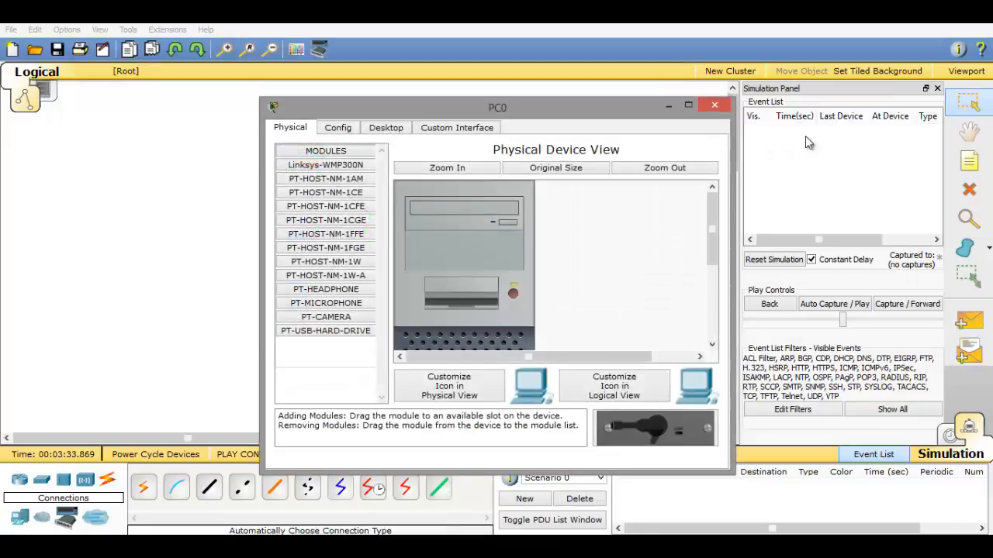
{"action": "left_click", "coordinate": [782, 224]}
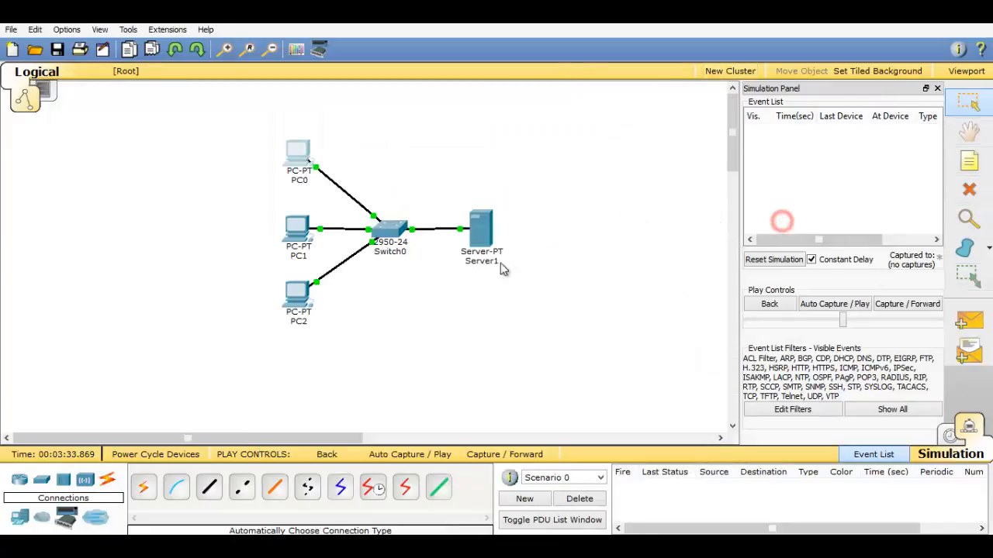
{"action": "mouse_move", "coordinate": [284, 542]}
{"action": "left_click", "coordinate": [373, 477]}
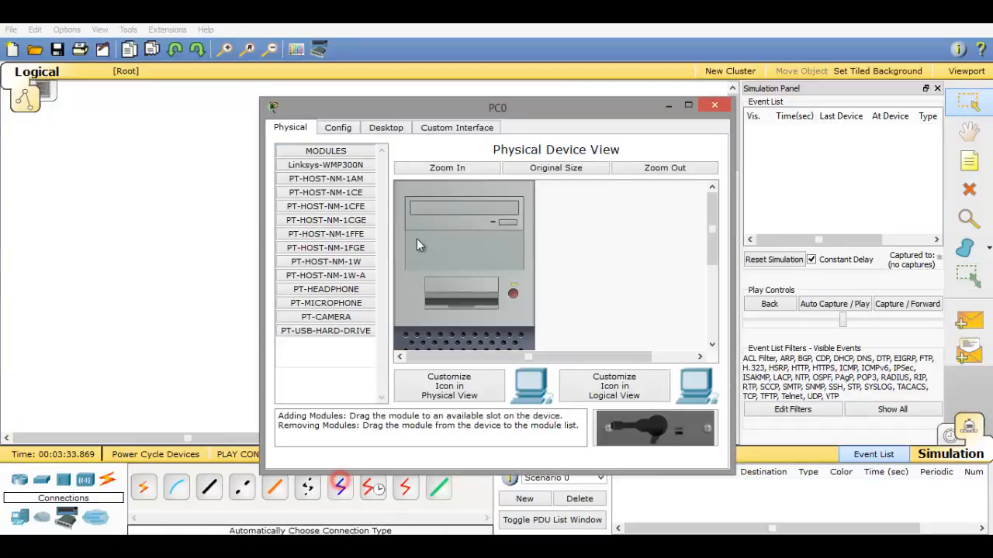
{"action": "left_click", "coordinate": [354, 127]}
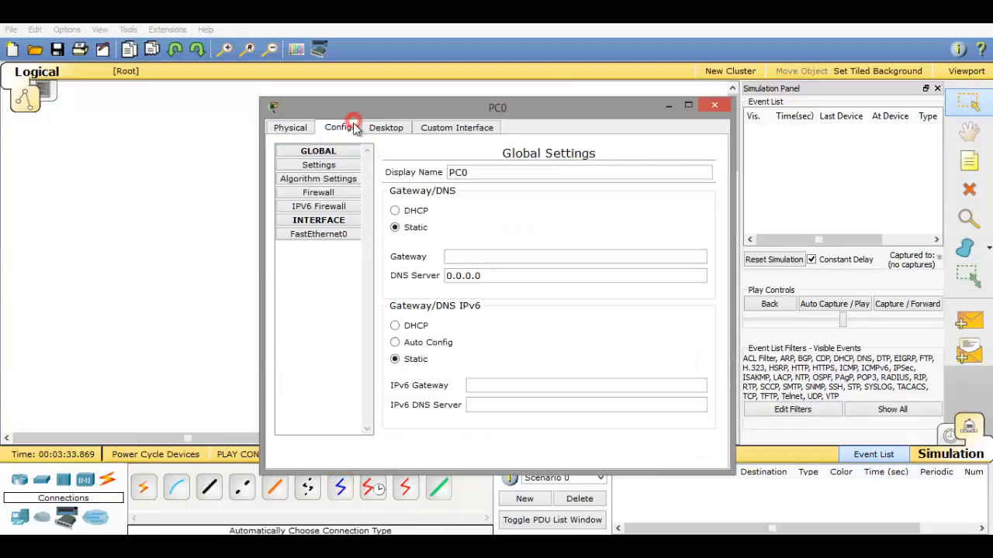
{"action": "left_click", "coordinate": [396, 210]}
{"action": "left_click", "coordinate": [714, 107]}
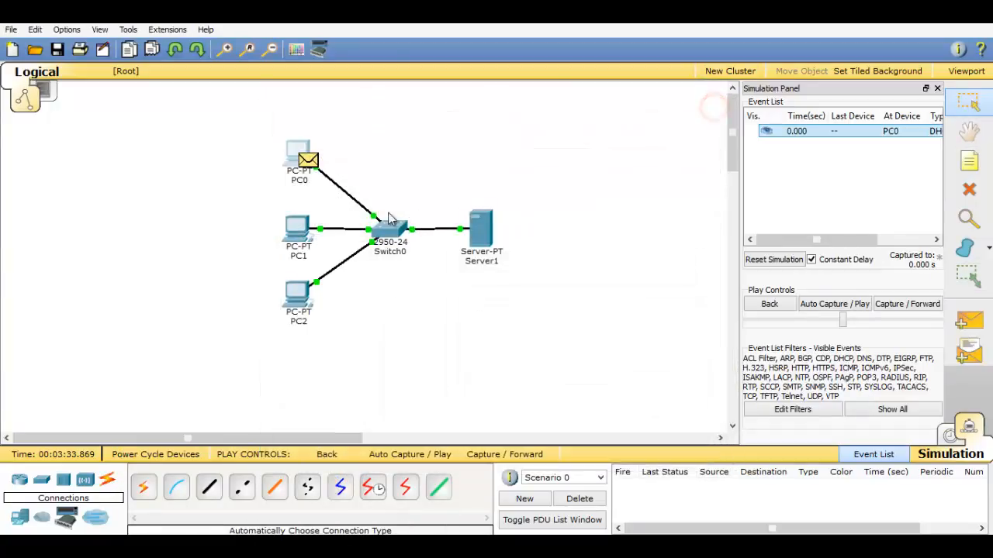
- Set PC1's IPv4 gateway and DNS settings to DHCP
{"action": "left_click", "coordinate": [304, 240]}
{"action": "left_click", "coordinate": [345, 128]}
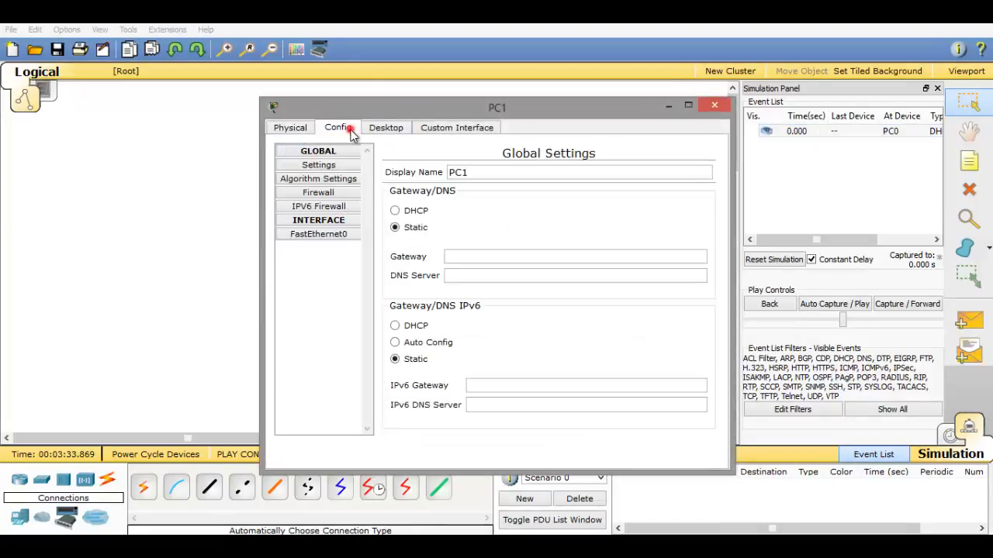
{"action": "left_click", "coordinate": [405, 207]}
{"action": "left_click", "coordinate": [711, 110]}
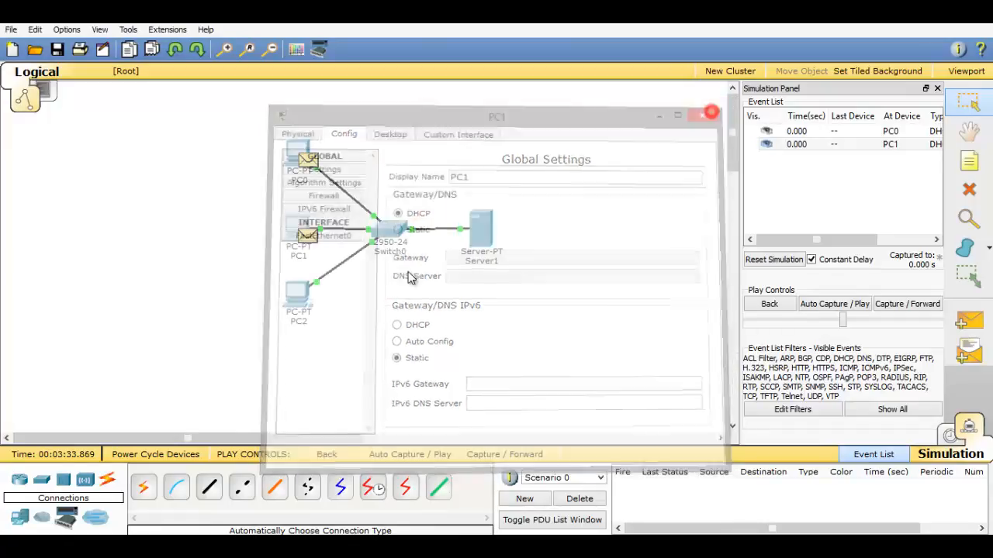
- Set PC2's IPv4 gateway and DNS settings to DHCP
{"action": "left_click", "coordinate": [294, 291]}
{"action": "left_click", "coordinate": [337, 128]}
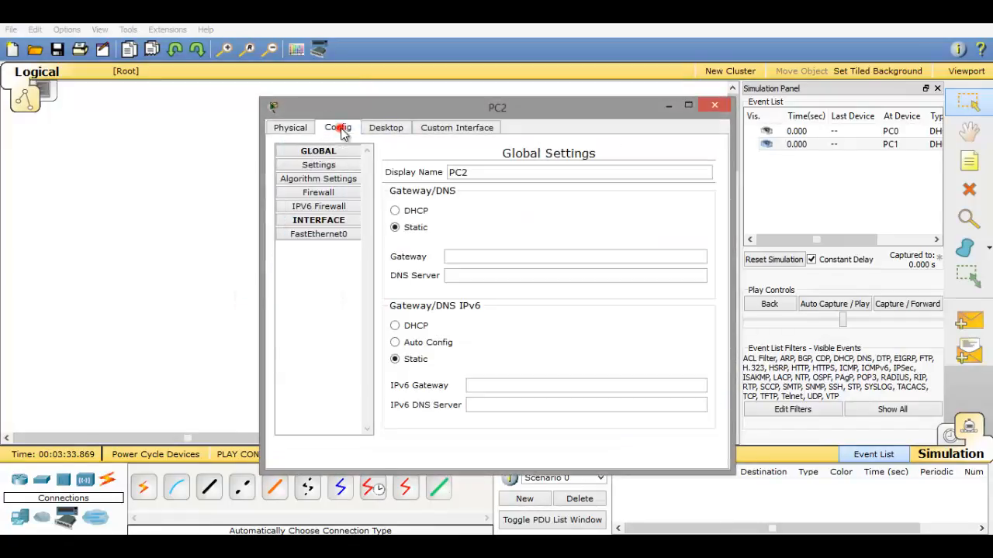
{"action": "left_click", "coordinate": [411, 212]}
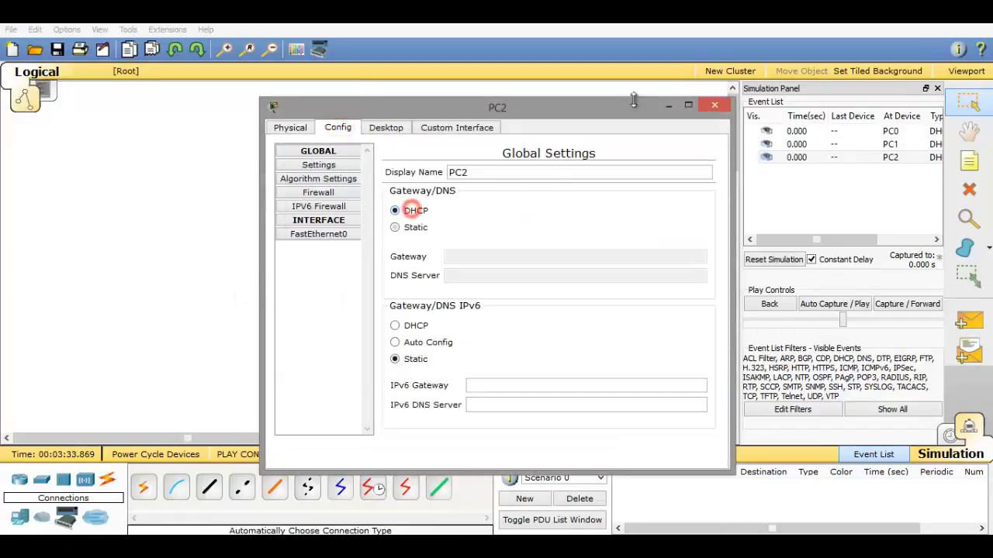
{"action": "left_click", "coordinate": [715, 105]}
- Run the simulation with automatic capture to play the PCs' DHCP exchange, stop it, step back once and reset the simulation
{"action": "left_click", "coordinate": [830, 308]}
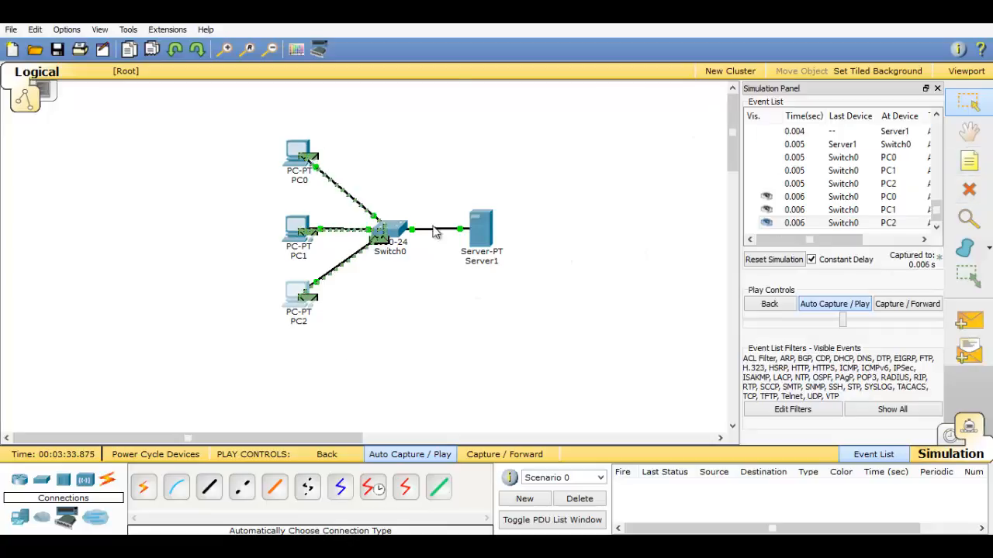
{"action": "left_click", "coordinate": [863, 307]}
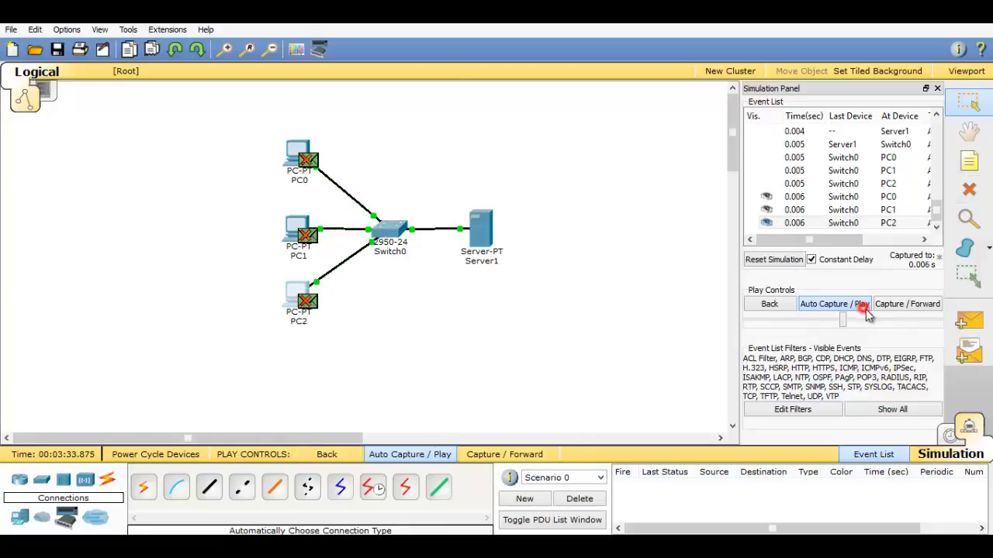
{"action": "left_click", "coordinate": [777, 305]}
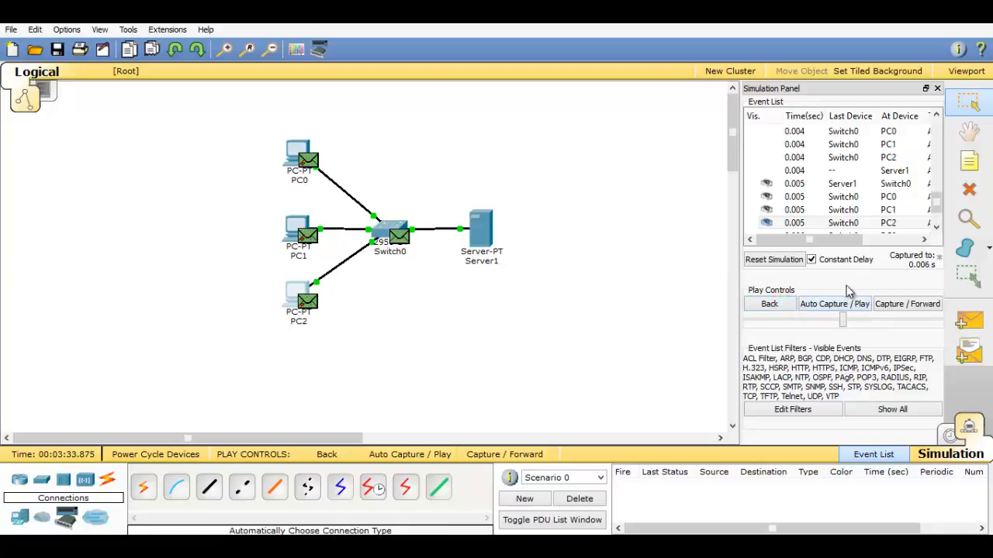
{"action": "left_click", "coordinate": [795, 262]}
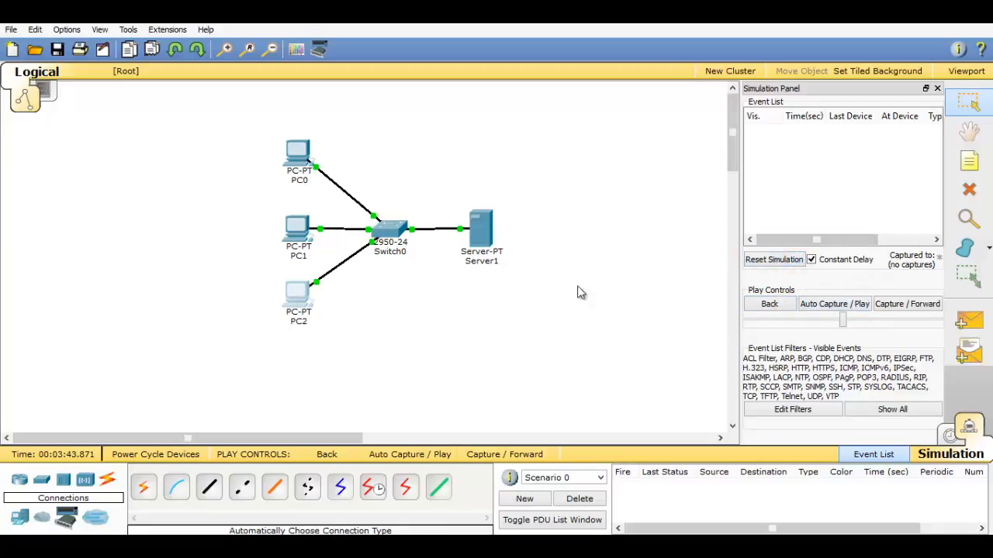
- Check the addresses assigned to PC0 in its port summary and IP Configuration, then close its window
{"action": "mouse_move", "coordinate": [305, 157]}
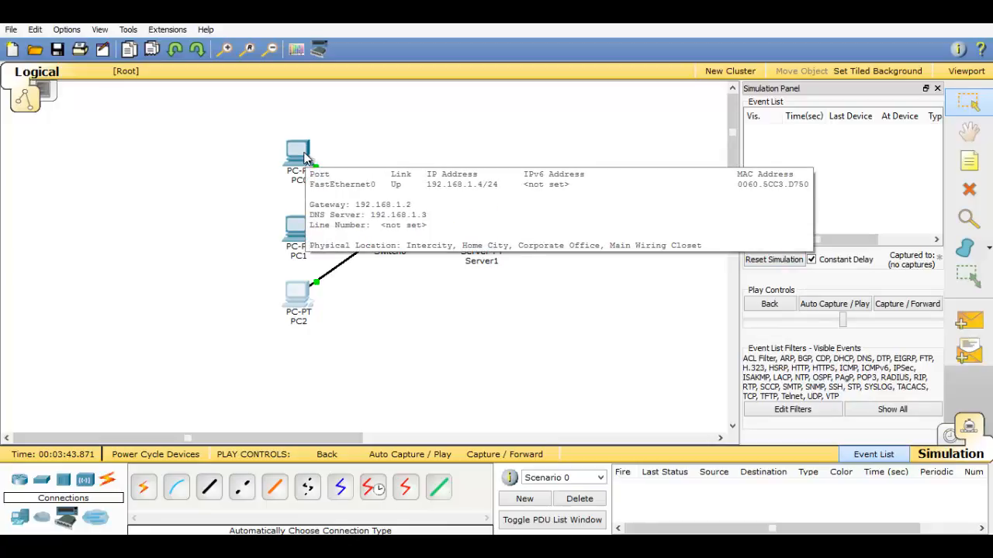
{"action": "left_click", "coordinate": [305, 158]}
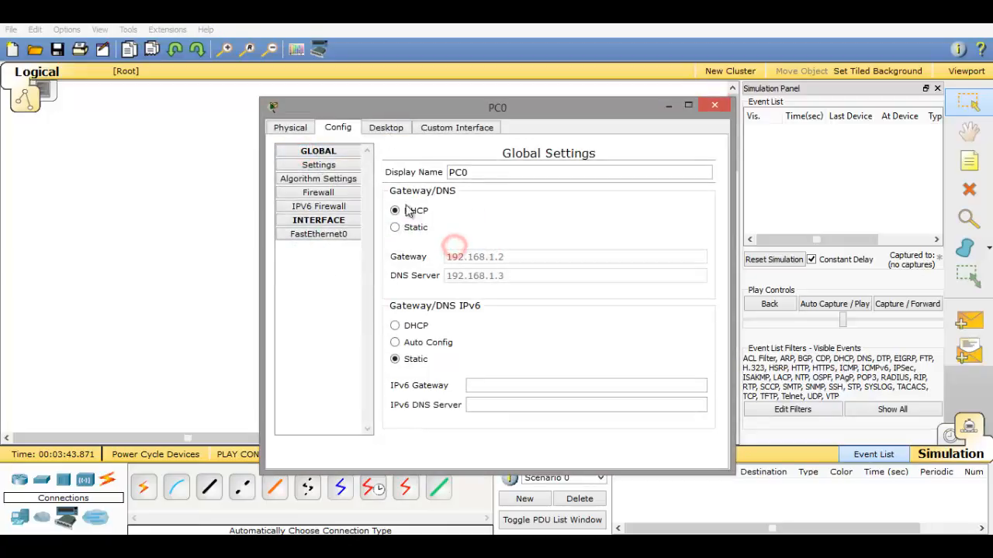
{"action": "left_click", "coordinate": [375, 132]}
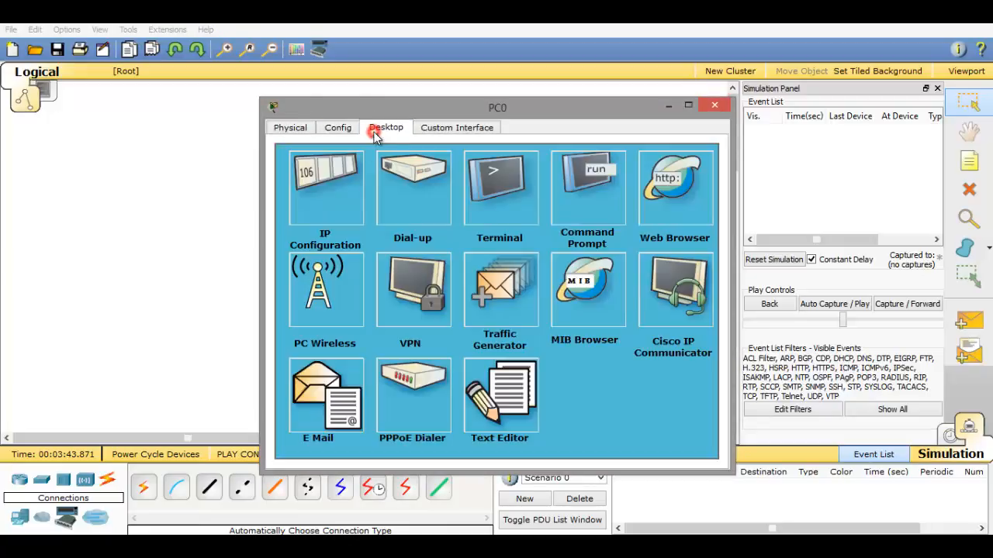
{"action": "left_click", "coordinate": [345, 188]}
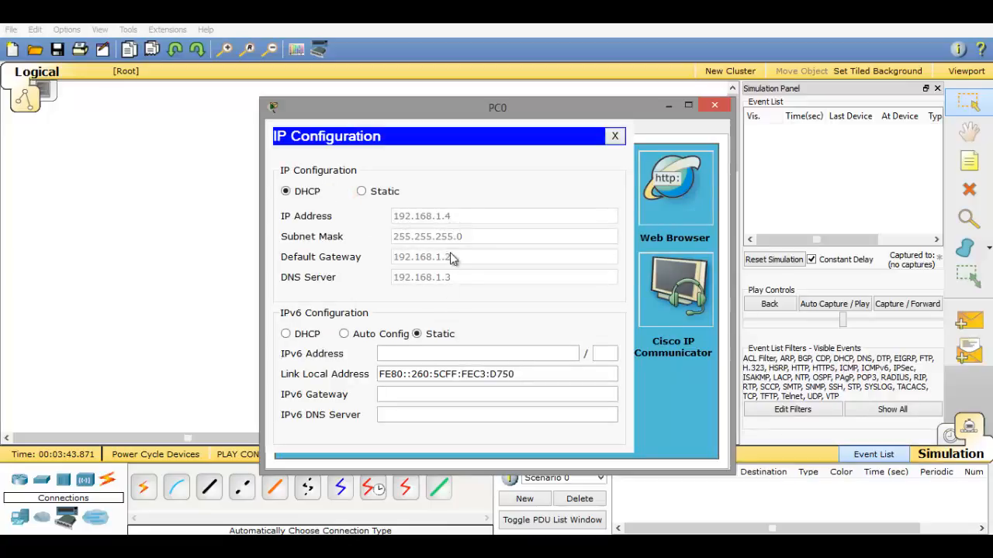
{"action": "left_click", "coordinate": [618, 141]}
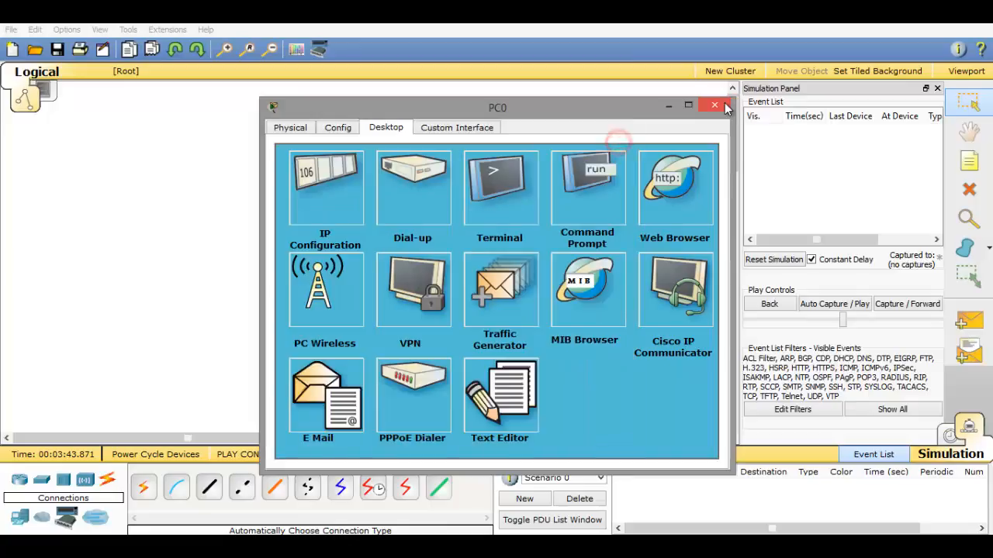
{"action": "left_click", "coordinate": [715, 105]}
- Check the DHCP-assigned addresses in PC1's IP Configuration and close its window
{"action": "left_click", "coordinate": [297, 237]}
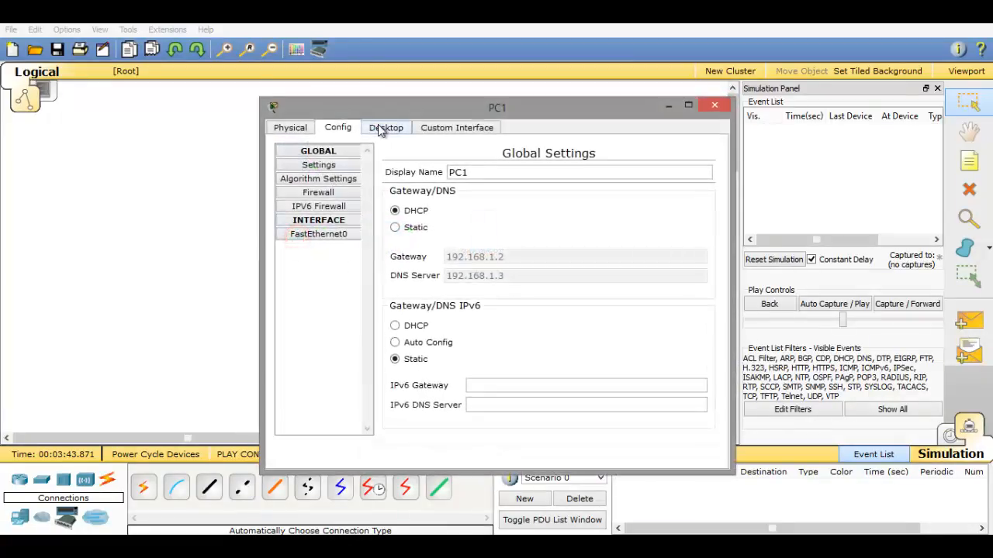
{"action": "left_click", "coordinate": [380, 128]}
{"action": "left_click", "coordinate": [328, 215]}
{"action": "left_click", "coordinate": [614, 137]}
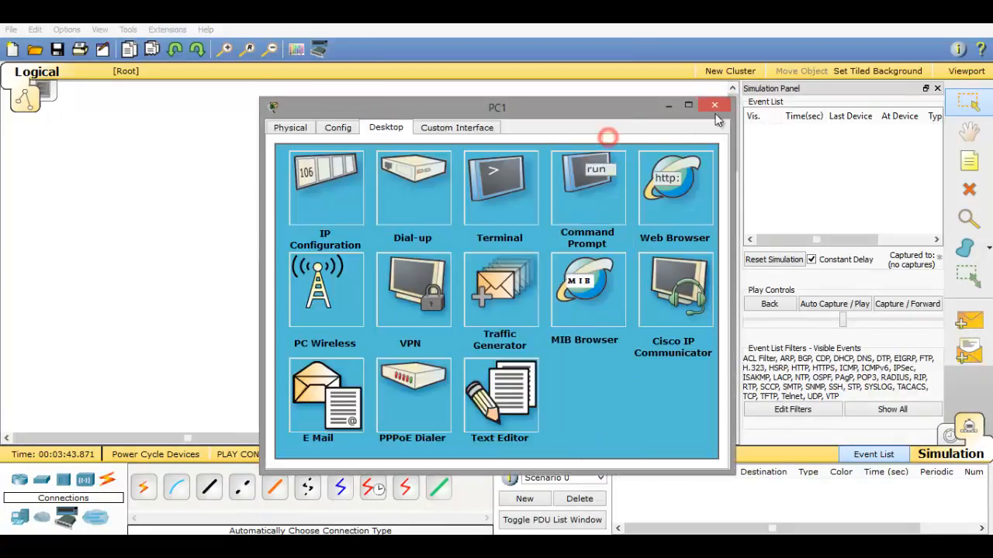
{"action": "left_click", "coordinate": [715, 105]}
- Check the DHCP-assigned addresses in PC2's IP Configuration, close its window and recheck PC0's port summary
{"action": "left_click", "coordinate": [297, 304]}
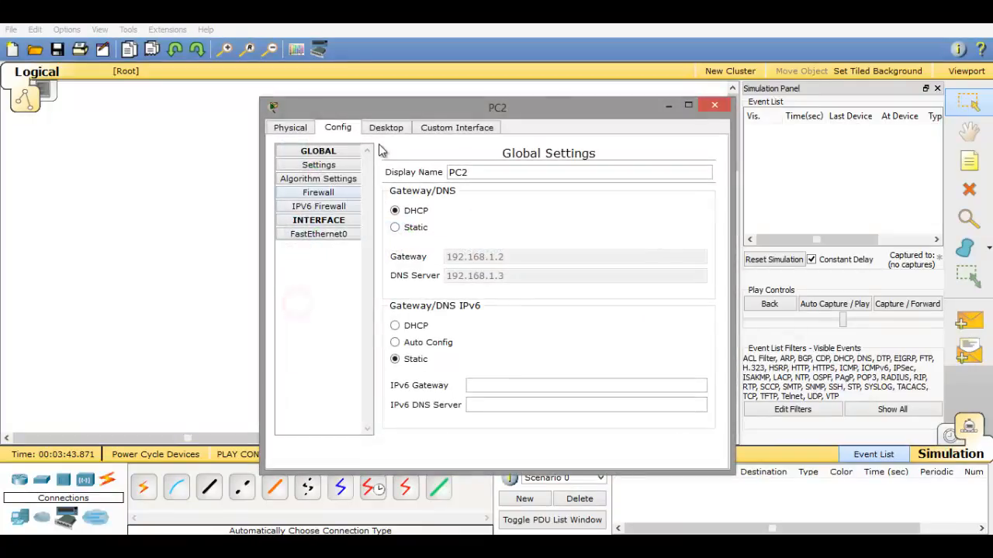
{"action": "left_click", "coordinate": [385, 128]}
{"action": "left_click", "coordinate": [357, 190]}
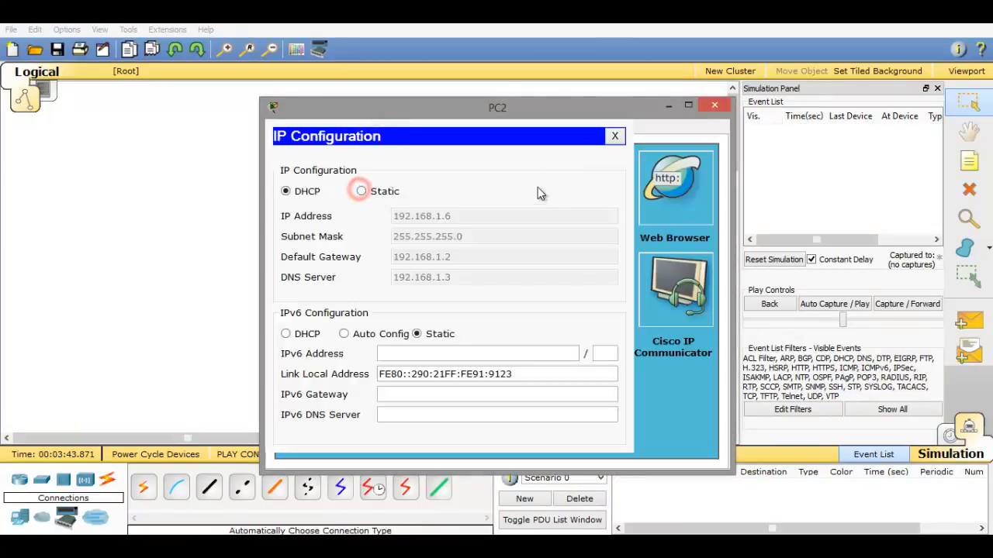
{"action": "left_click", "coordinate": [618, 134]}
{"action": "left_click", "coordinate": [712, 106]}
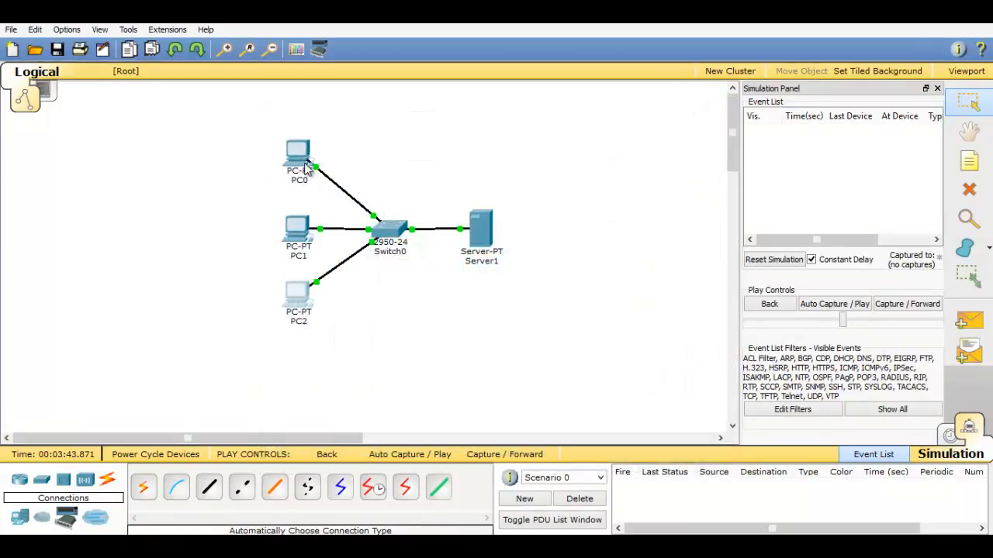
{"action": "mouse_move", "coordinate": [307, 171]}
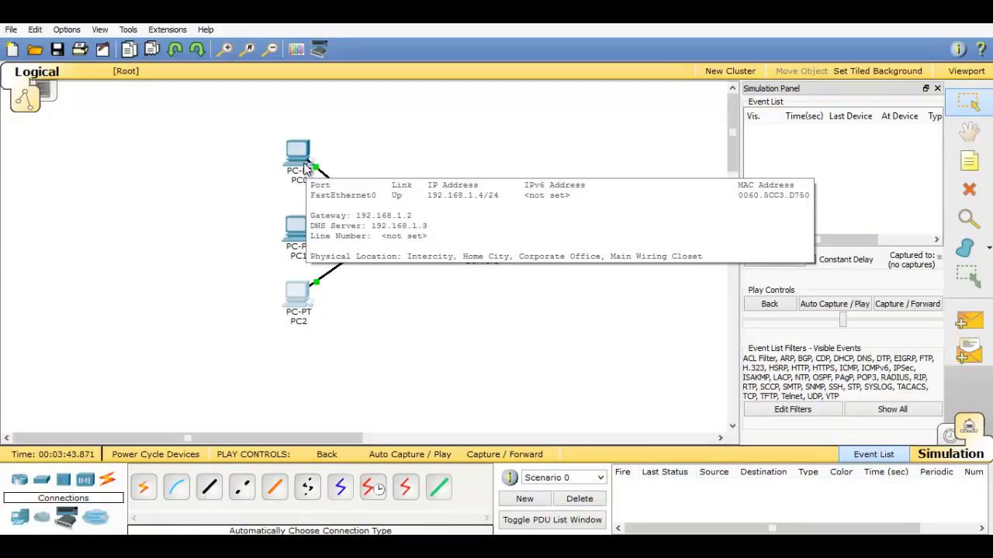
{"action": "left_click", "coordinate": [525, 130]}
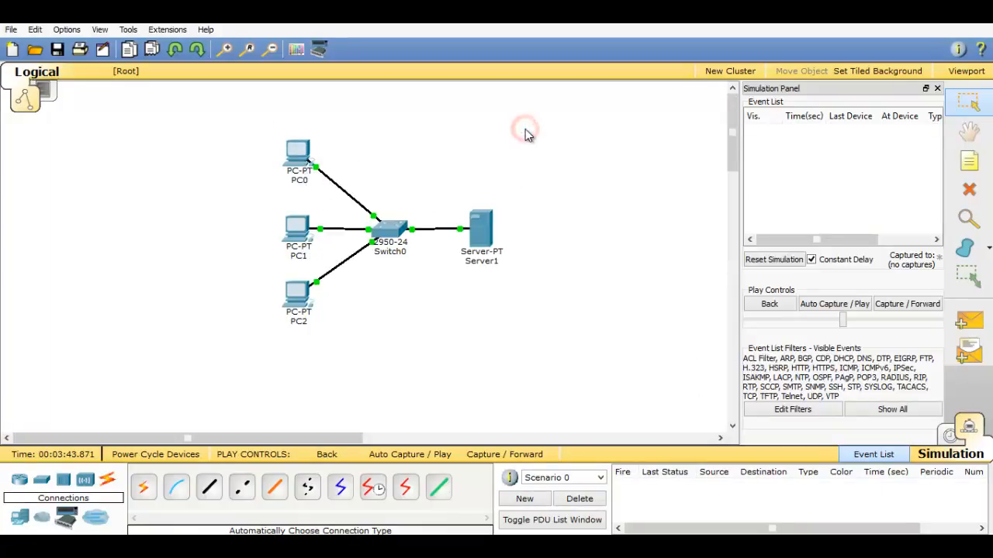